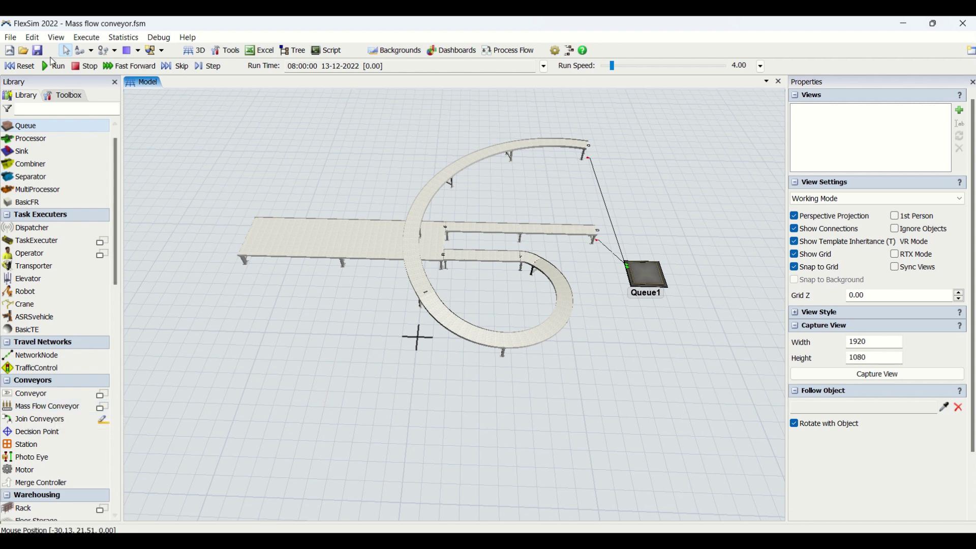
Run the simulation and follow the flow units from the start of the wide conveyor to the queue
click(55, 66)
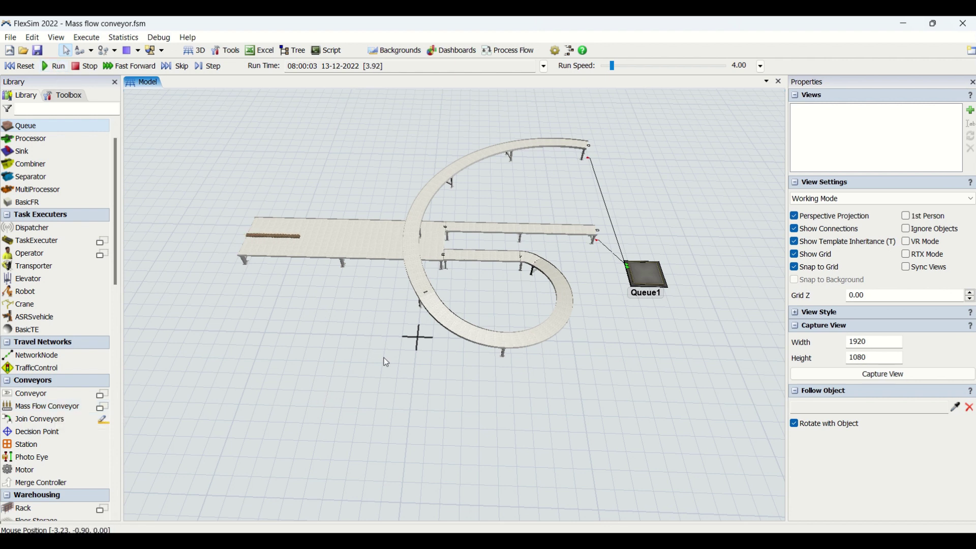
scroll(402, 304, up, 2)
right_drag(402, 304, 493, 317)
scroll(490, 319, up, 5)
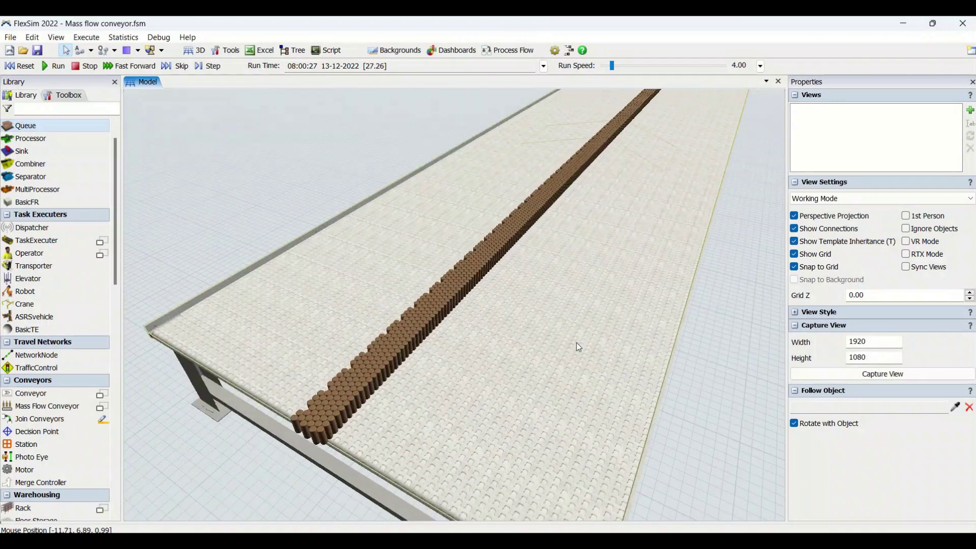
right_drag(731, 337, 536, 395)
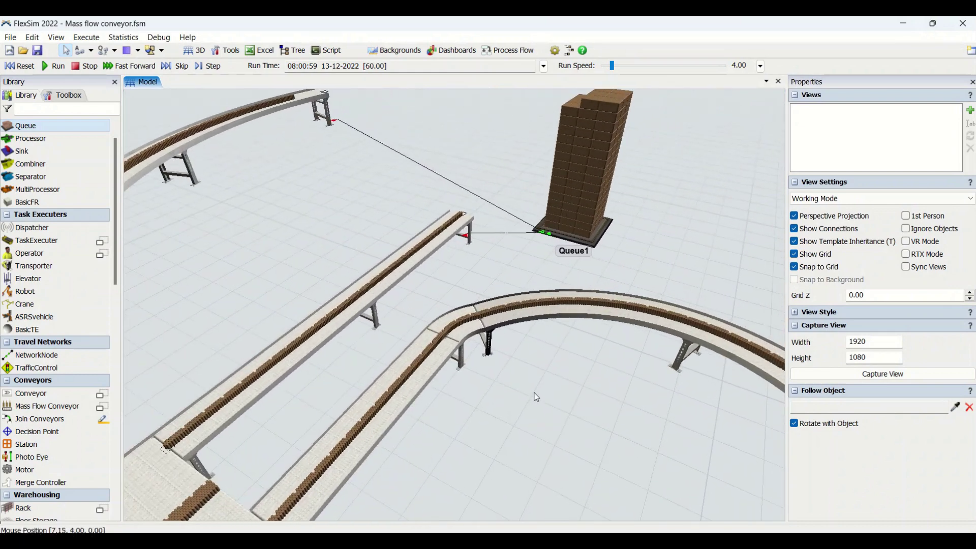
scroll(548, 380, down, 5)
right_drag(631, 262, 407, 346)
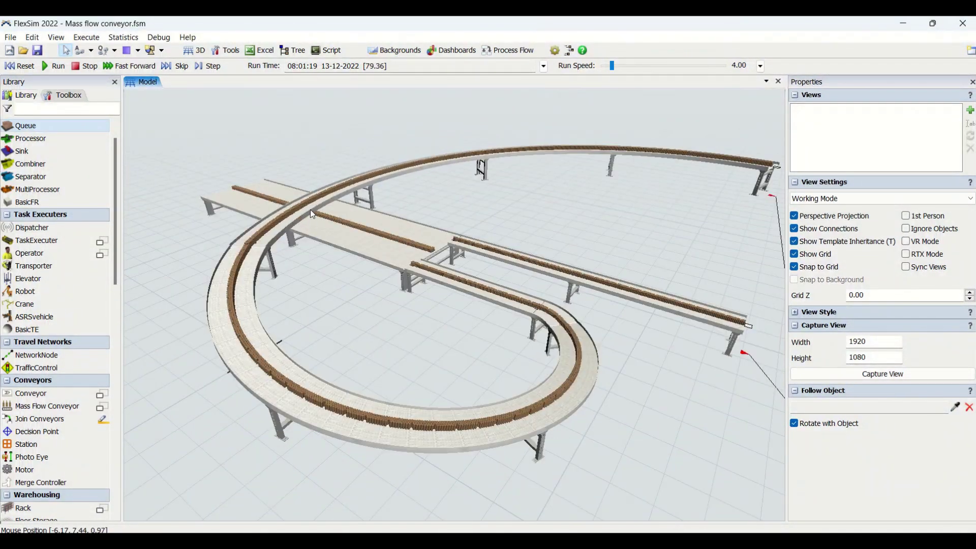
Examine the unit flow along the curved elevated conveyor and where it crosses the wide conveyor
drag(310, 209, 442, 384)
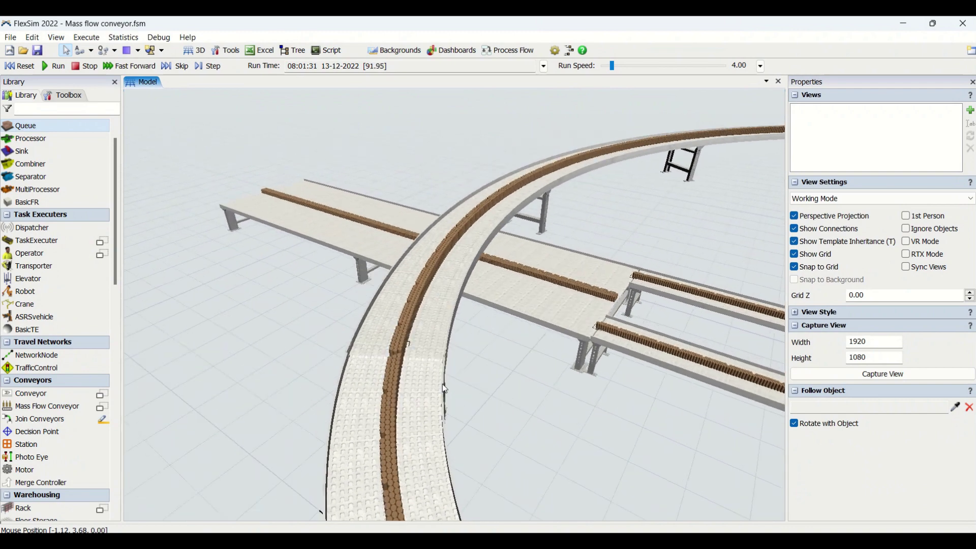
scroll(444, 386, down, 2)
scroll(434, 325, up, 6)
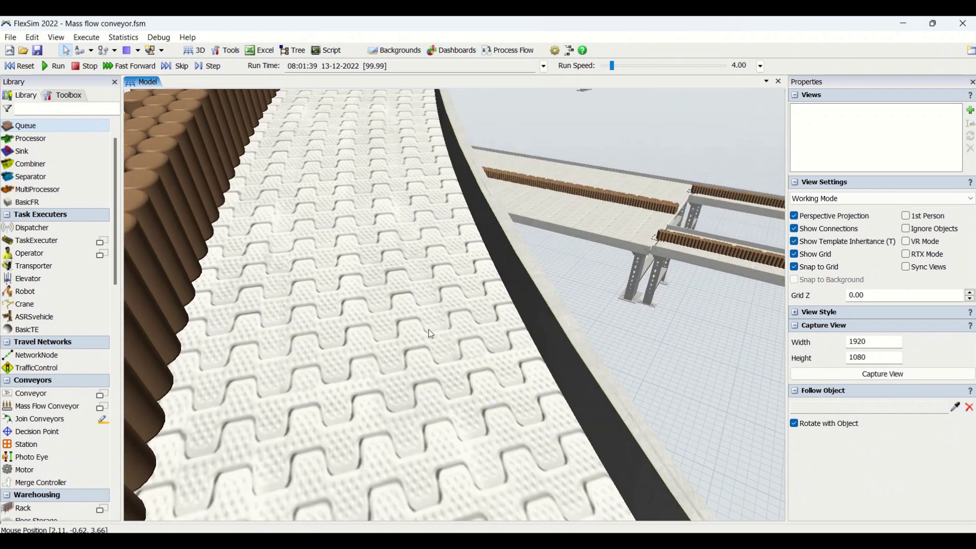
scroll(431, 334, down, 4)
scroll(431, 334, down, 2)
scroll(431, 334, up, 2)
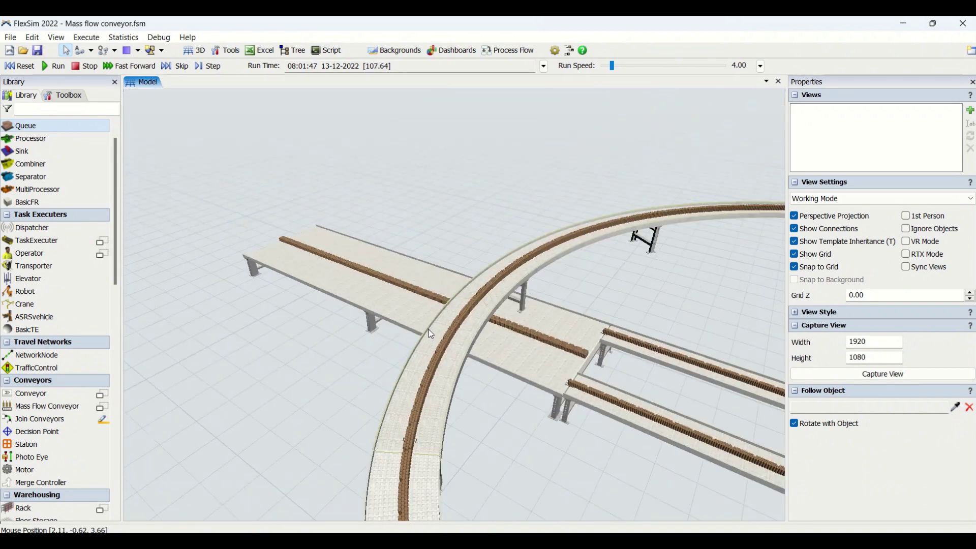
scroll(431, 334, down, 3)
right_drag(432, 334, 548, 364)
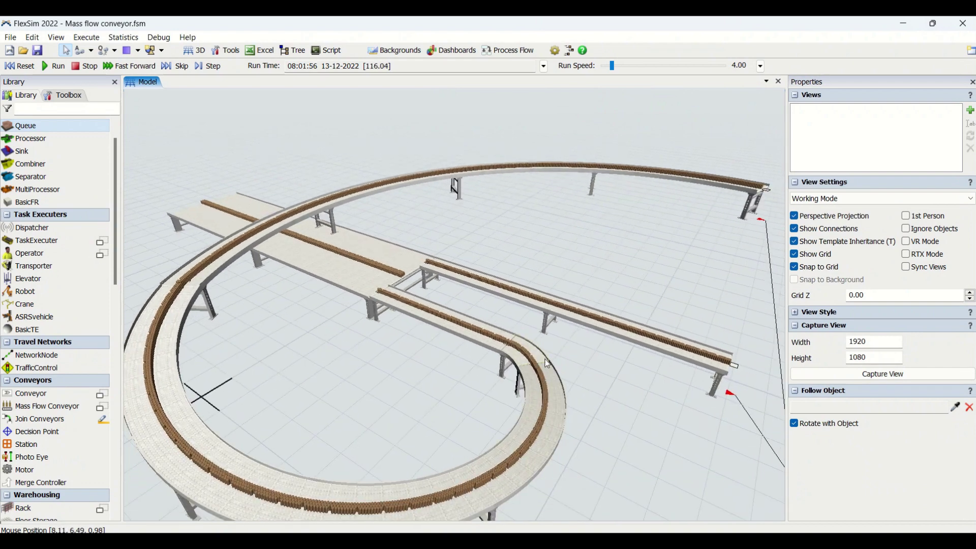
right_drag(640, 379, 560, 371)
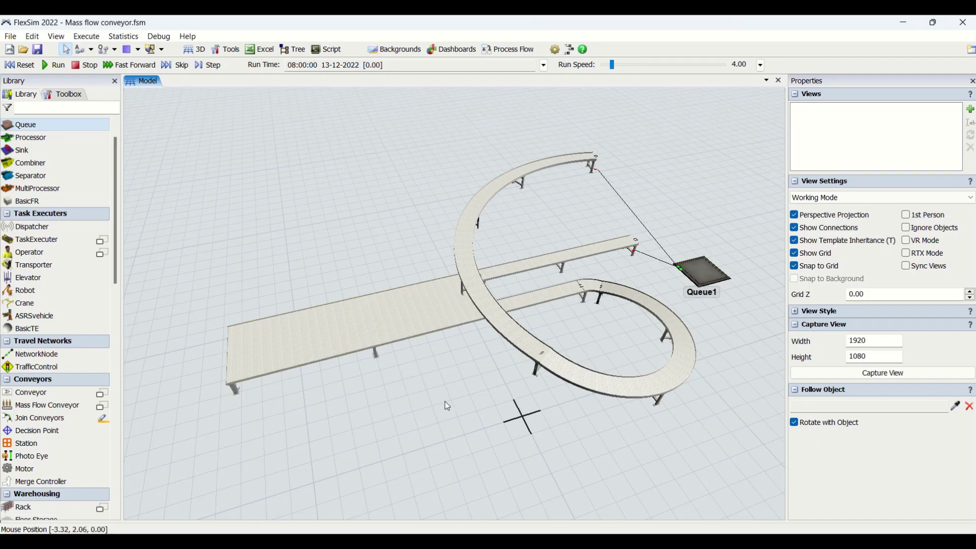
Draw a straight mass flow conveyor about 11.4 m long in front of the existing conveyor line
scroll(440, 386, up, 2)
right_drag(440, 385, 123, 398)
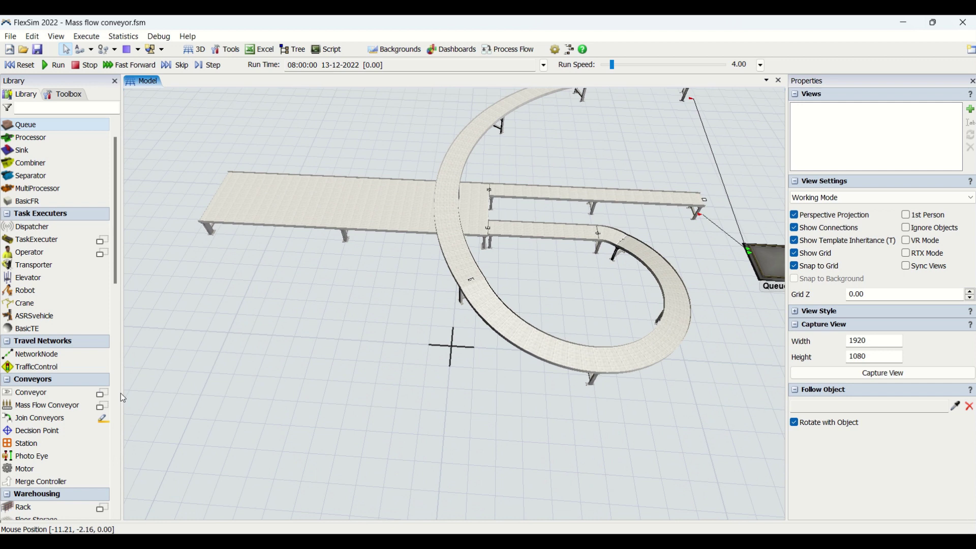
click(45, 409)
click(226, 374)
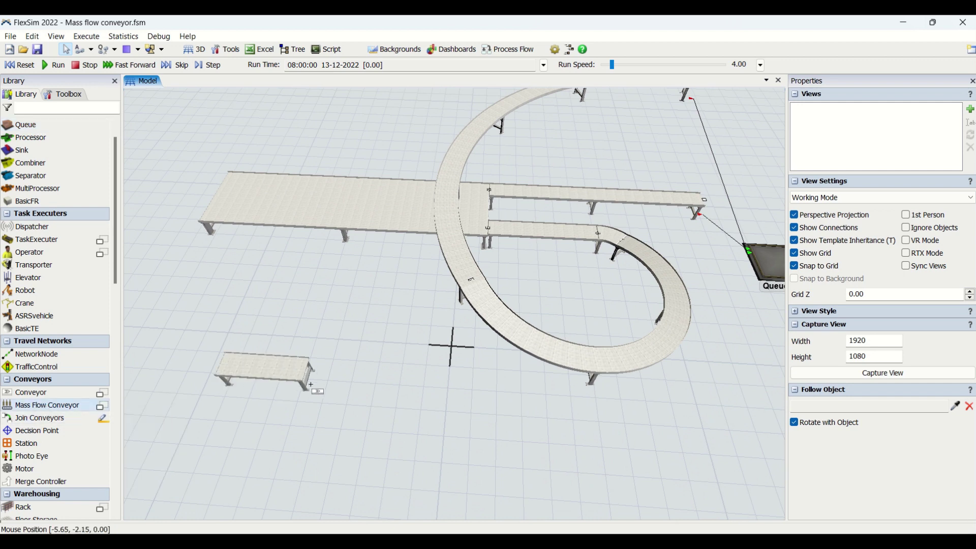
click(503, 389)
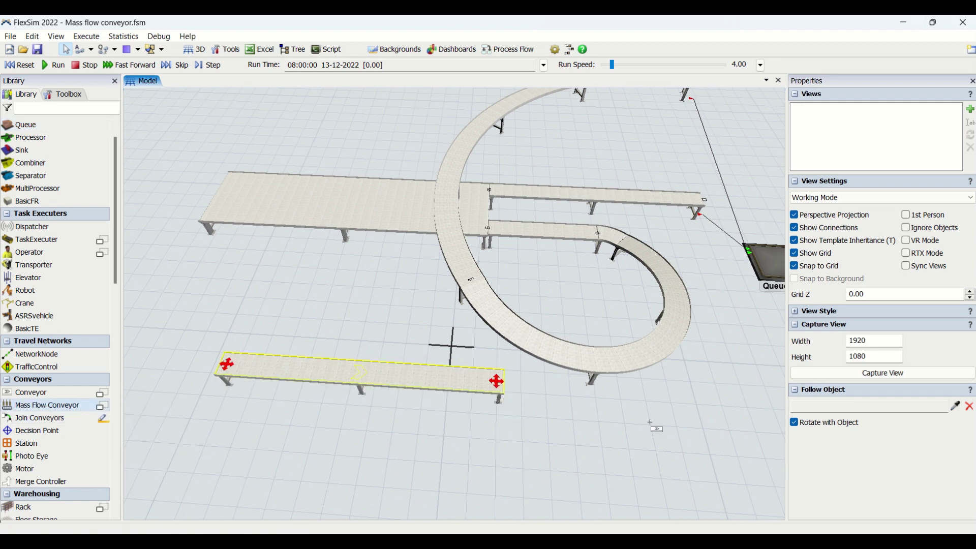
right_click(497, 413)
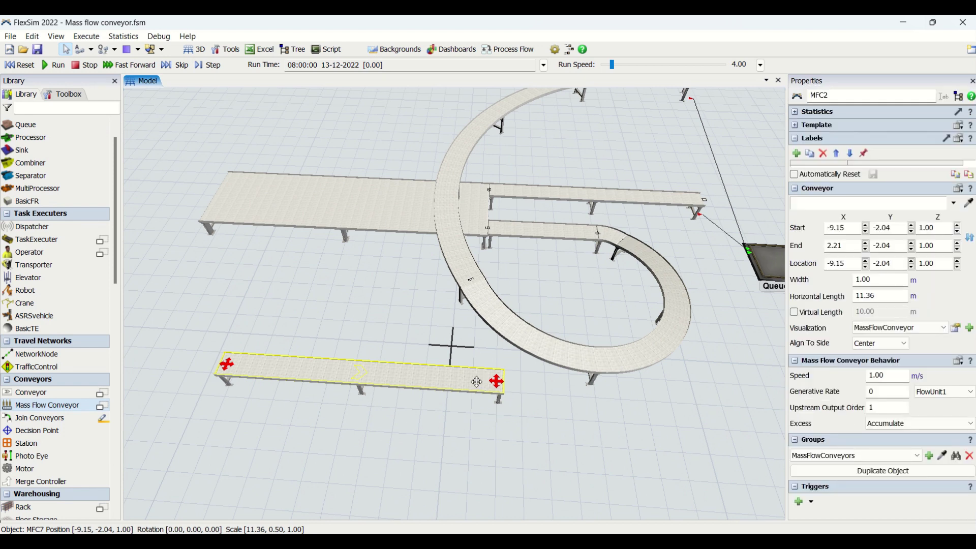
Attach the new mass flow conveyor to the wide conveyor's end between the two branches and inspect the transfer joining them
drag(477, 383, 421, 370)
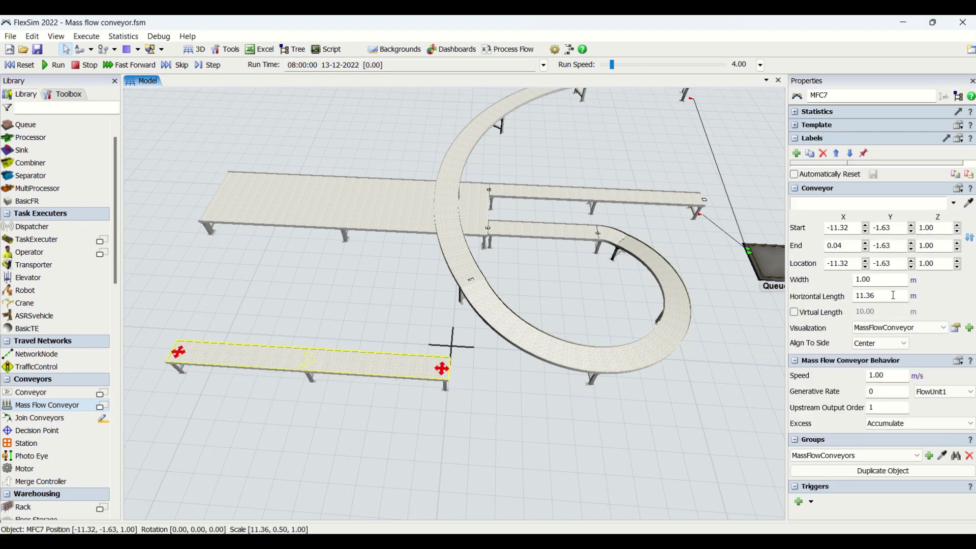
drag(412, 374, 686, 222)
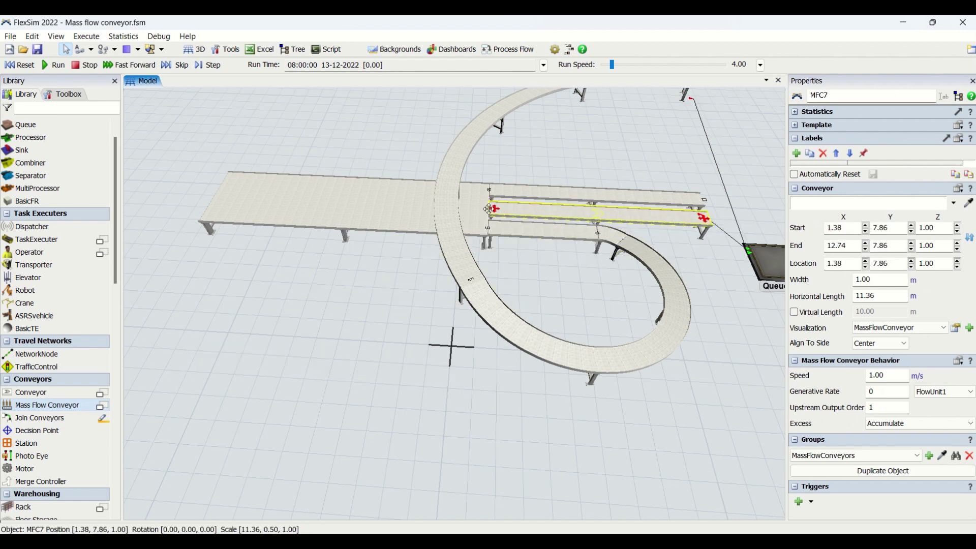
scroll(492, 204, up, 5)
click(484, 191)
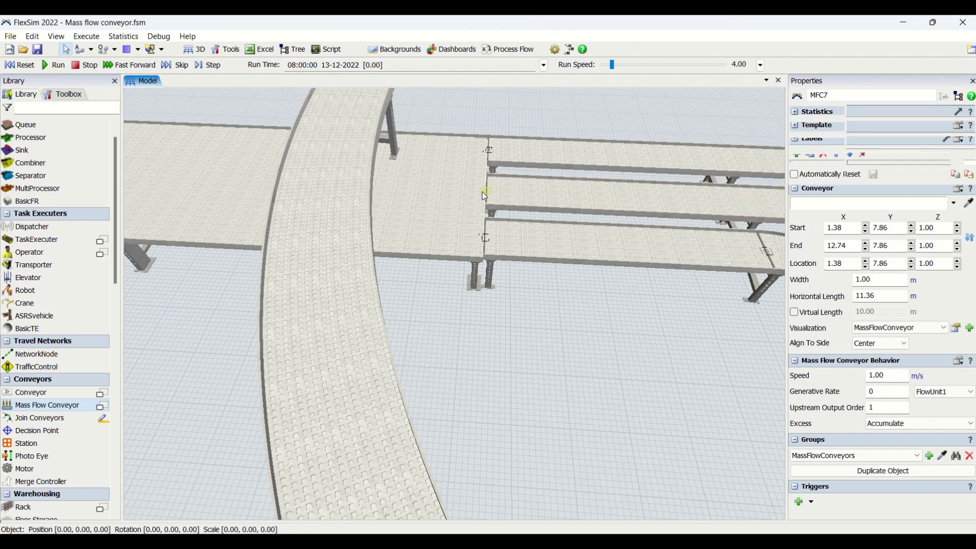
scroll(545, 316, down, 5)
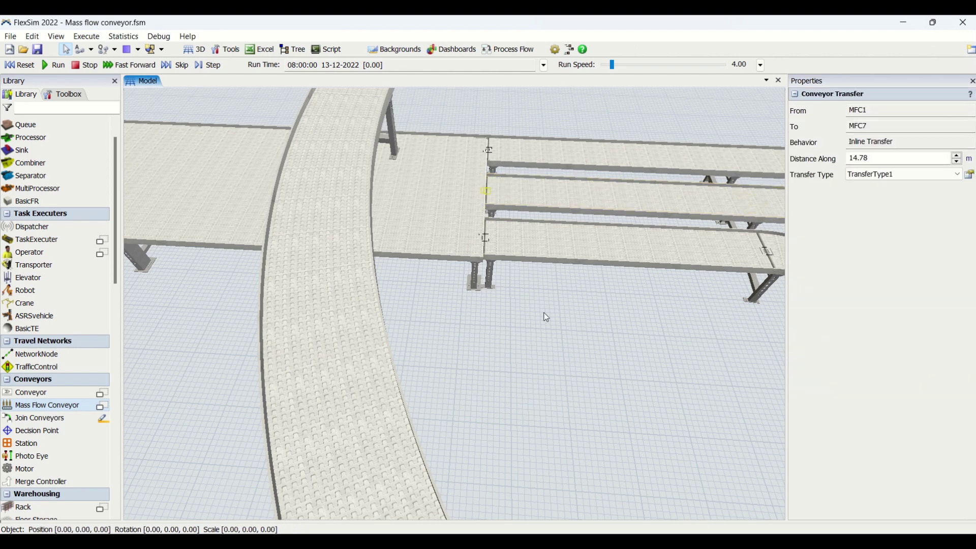
Delete the middle mass flow conveyor between the two branch conveyors
drag(545, 316, 514, 327)
scroll(513, 326, down, 3)
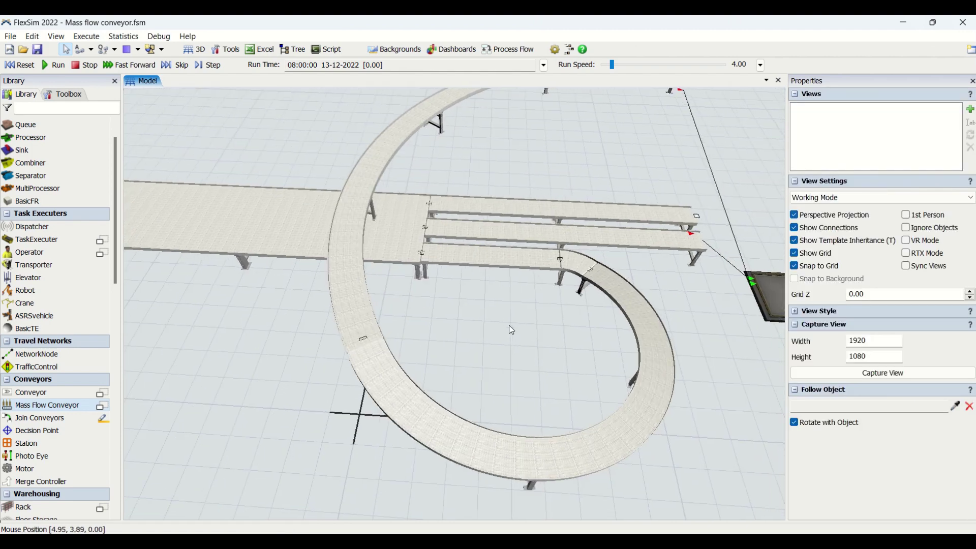
click(511, 251)
key(Delete)
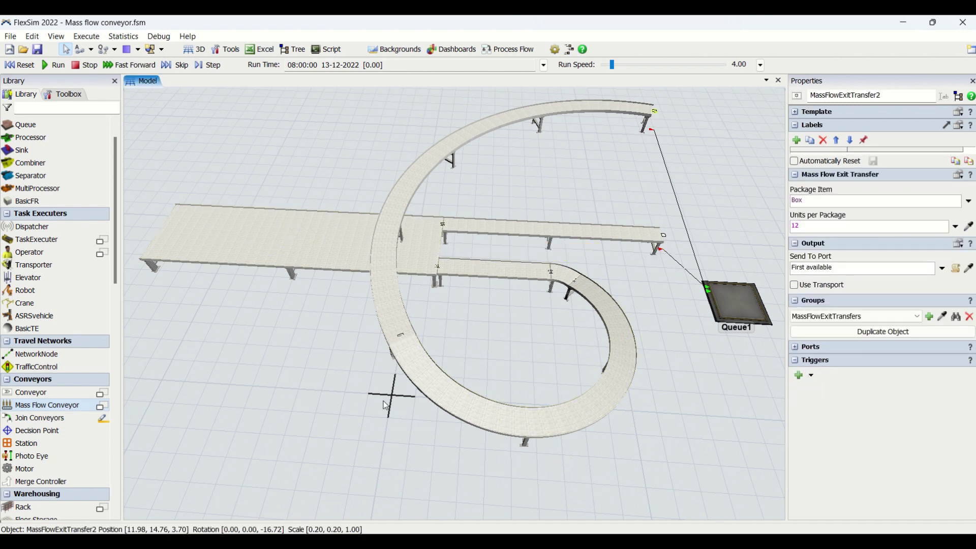
Examine the start and end heights of the lower and upper curved mass flow conveyors
click(410, 399)
right_drag(410, 399, 510, 384)
click(593, 366)
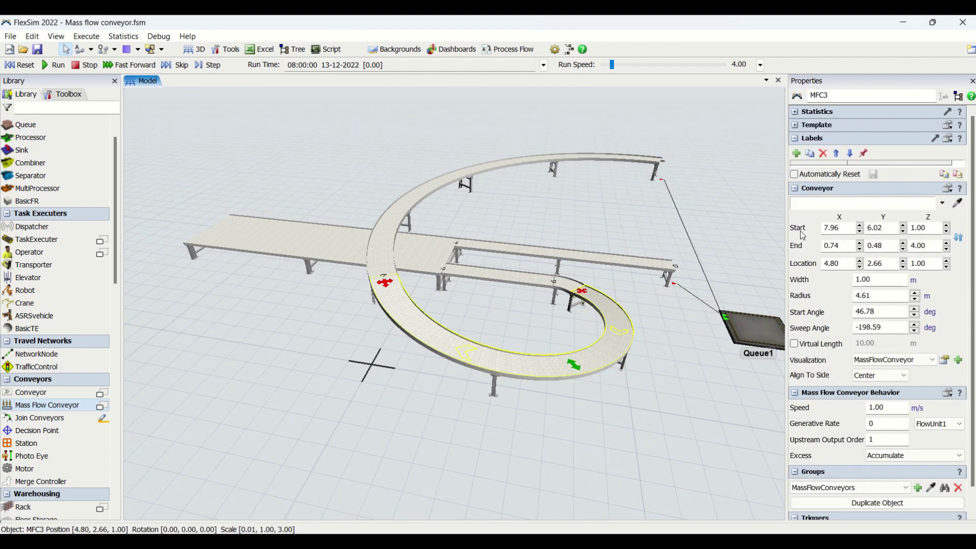
click(920, 228)
click(523, 447)
right_drag(558, 372, 478, 330)
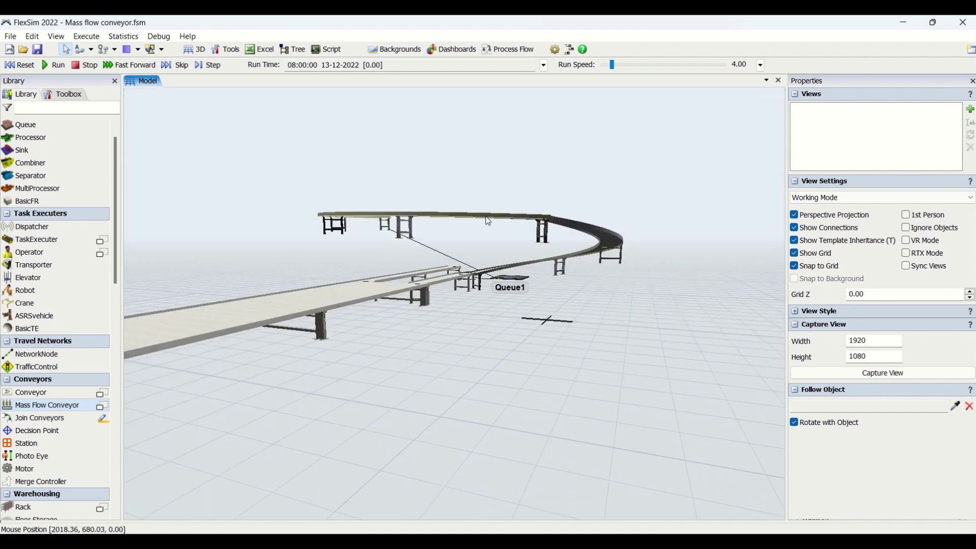
click(540, 218)
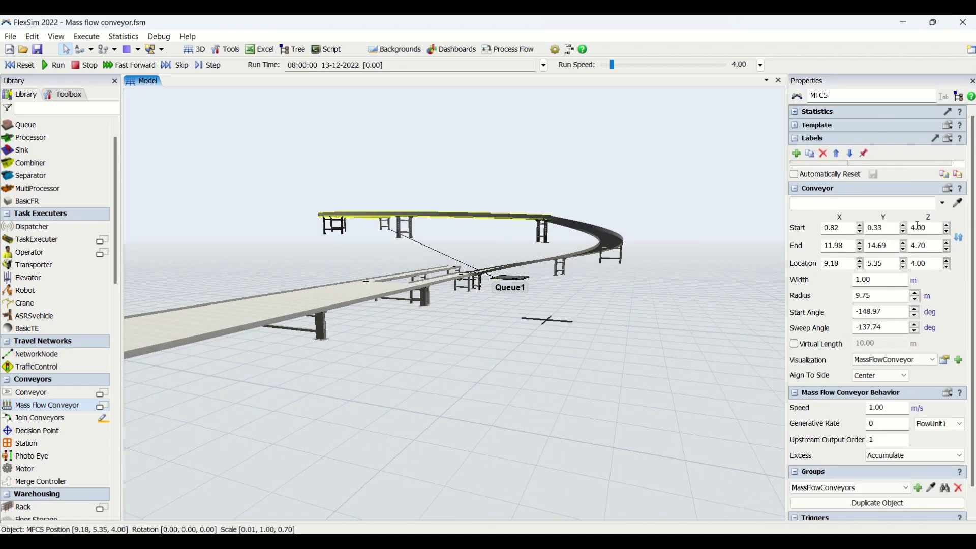
click(520, 332)
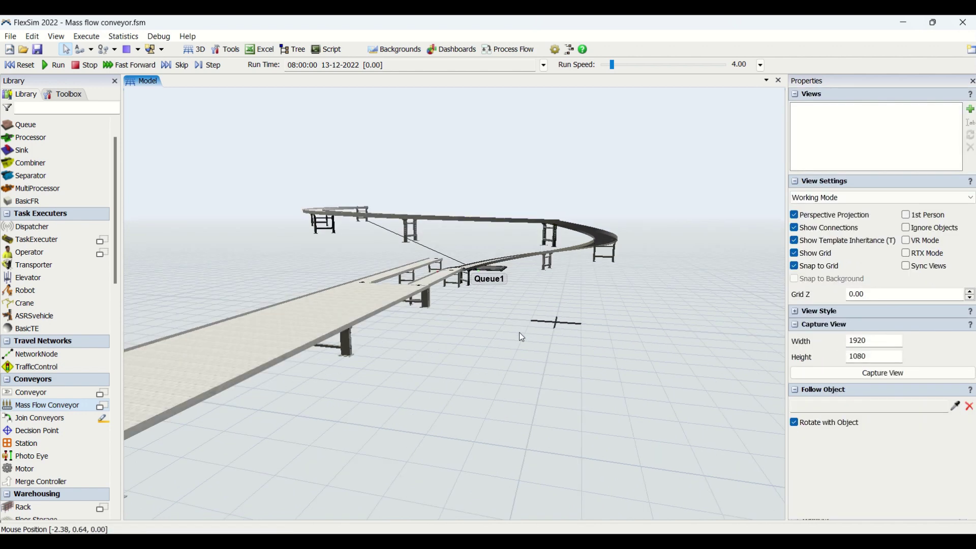
right_drag(520, 331, 463, 406)
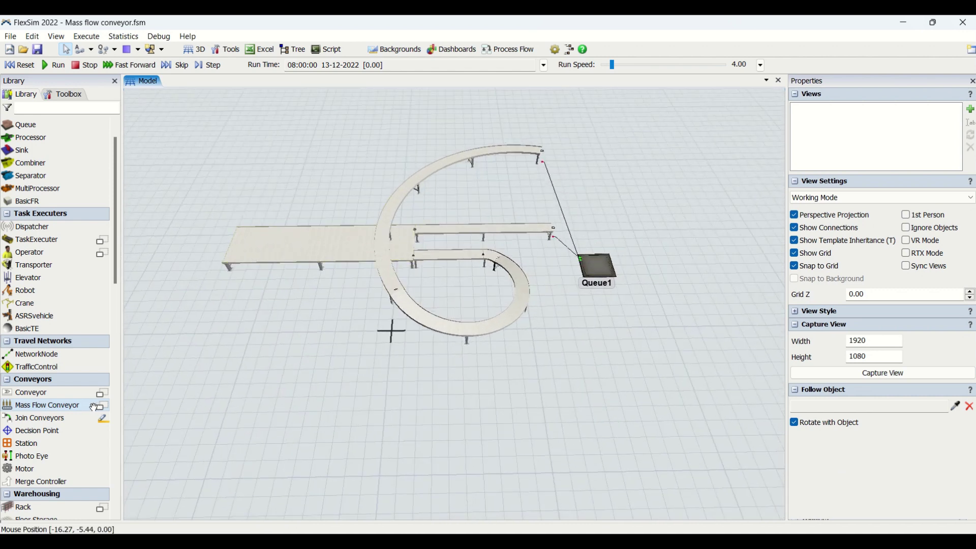
Draw a straight 10 m mass flow conveyor in front of the line from (-2, -6) to (8, -6) and delete it again
click(66, 406)
click(355, 418)
click(506, 405)
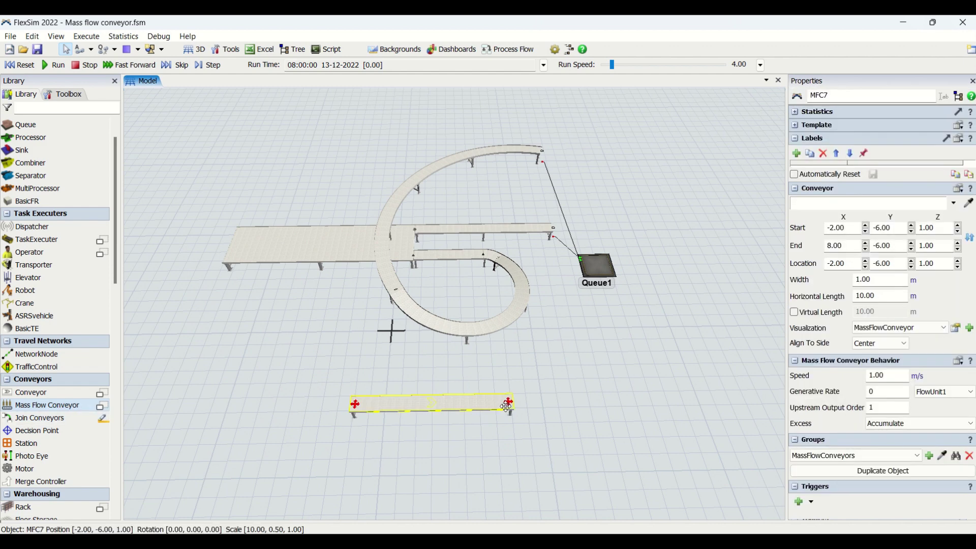
mouse_move(510, 405)
mouse_down()
mouse_move(522, 418)
mouse_move(514, 456)
mouse_move(514, 414)
mouse_move(472, 380)
mouse_move(609, 389)
mouse_move(511, 404)
mouse_up()
key(Delete)
Examine the wide mass flow conveyor's statistics and its conveyor and behavior properties
click(289, 297)
scroll(300, 305, up, 2)
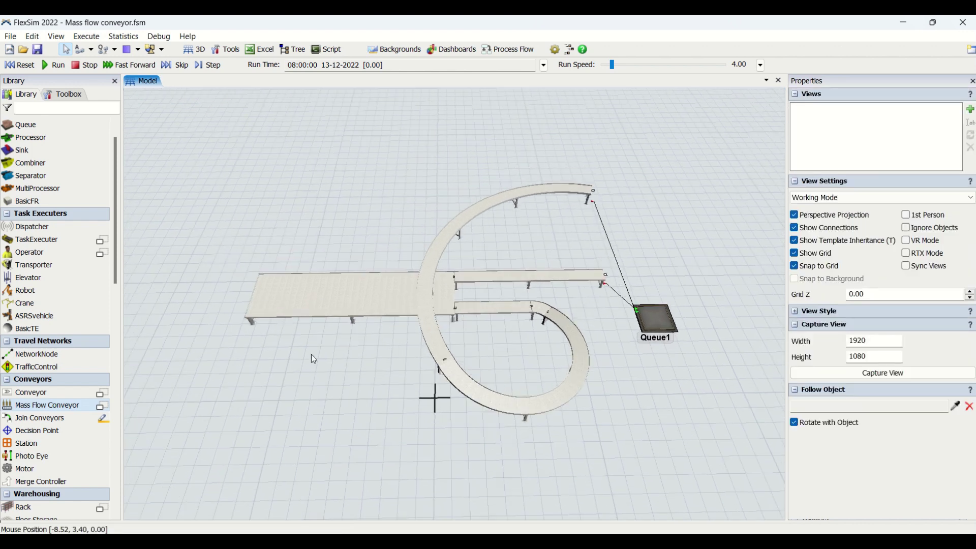
scroll(310, 351, up, 1)
click(296, 305)
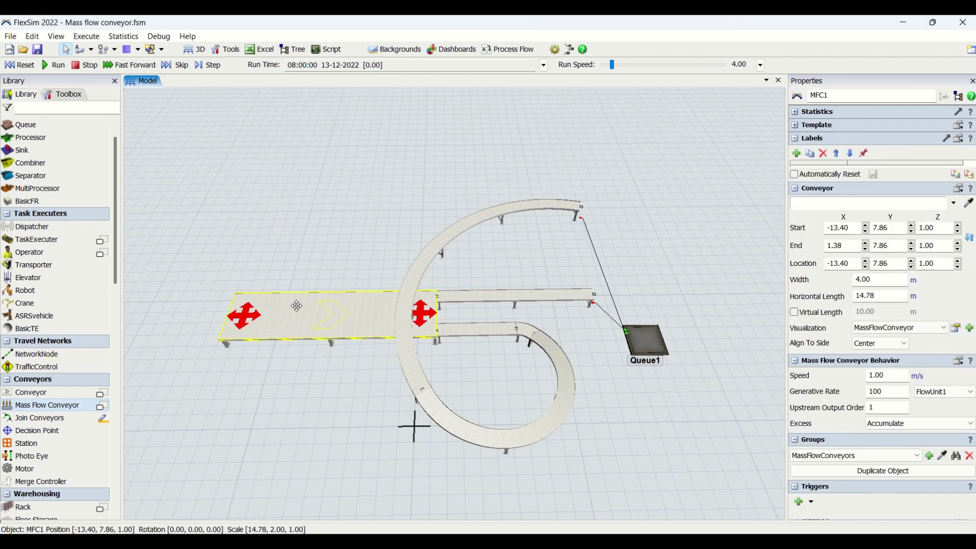
click(805, 112)
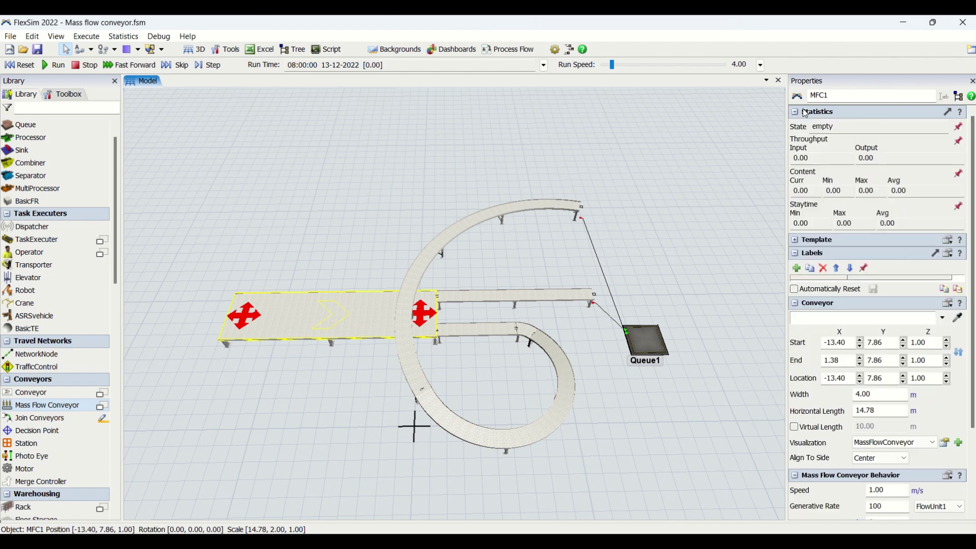
click(805, 112)
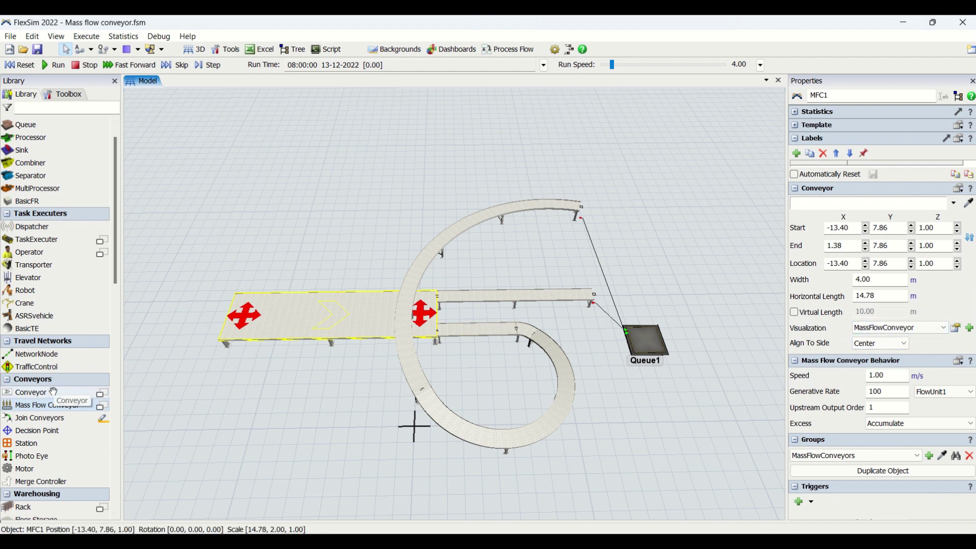
click(691, 331)
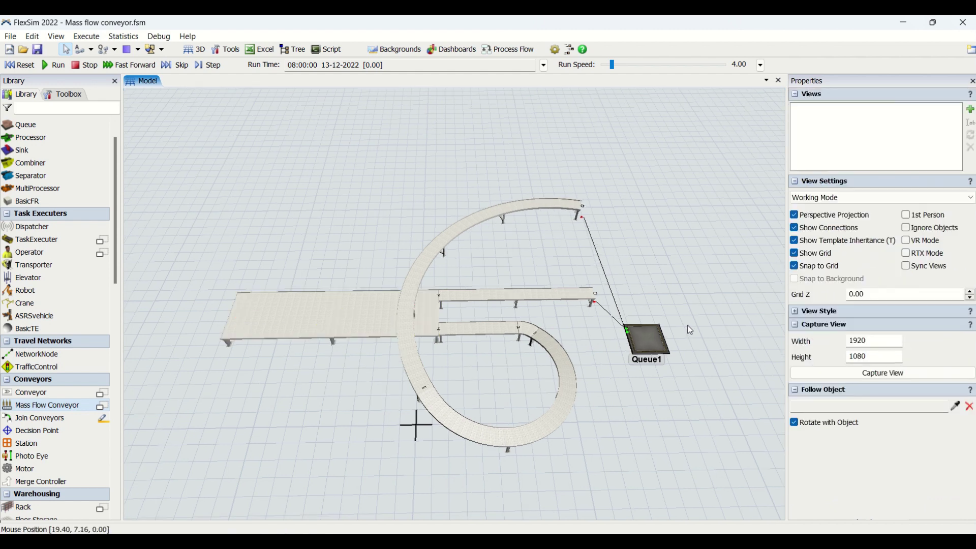
drag(690, 331, 673, 285)
click(268, 265)
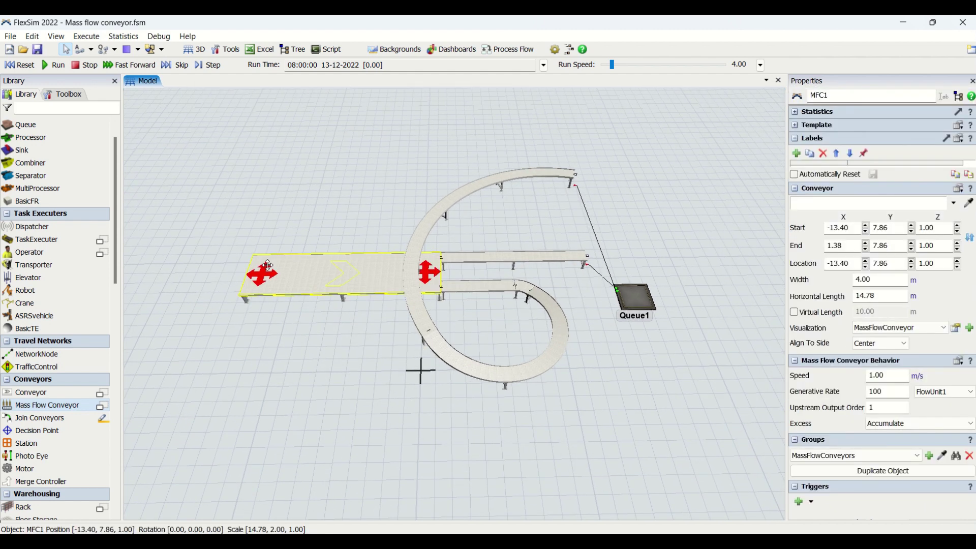
click(314, 234)
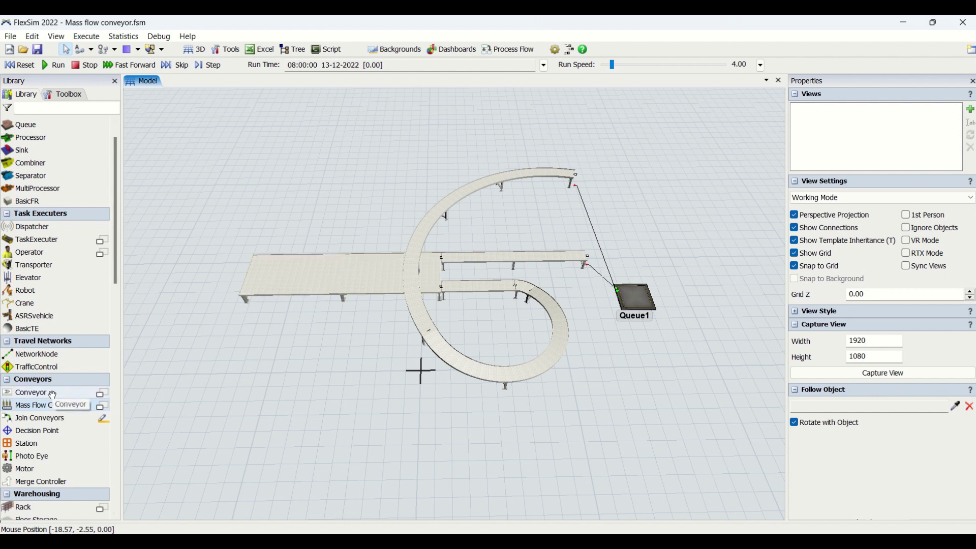
Add a standard straight conveyor in front of the mass flow line and select the wide mass flow conveyor for comparison
drag(52, 393, 284, 411)
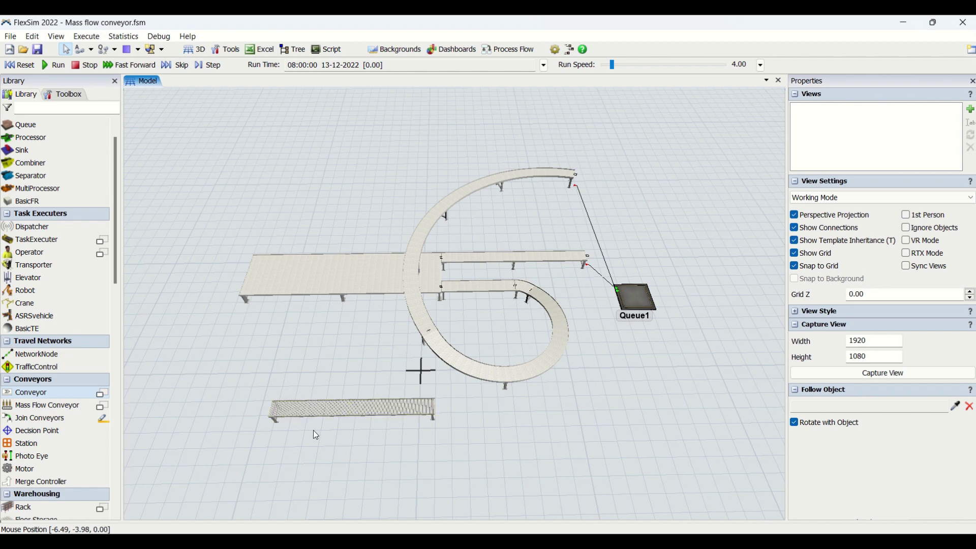
scroll(338, 408, up, 3)
right_drag(338, 408, 342, 435)
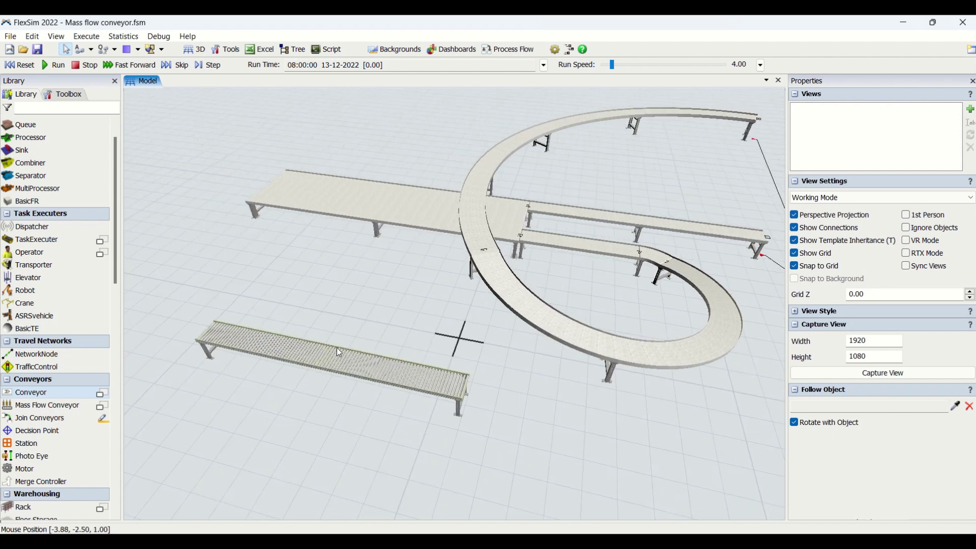
click(358, 202)
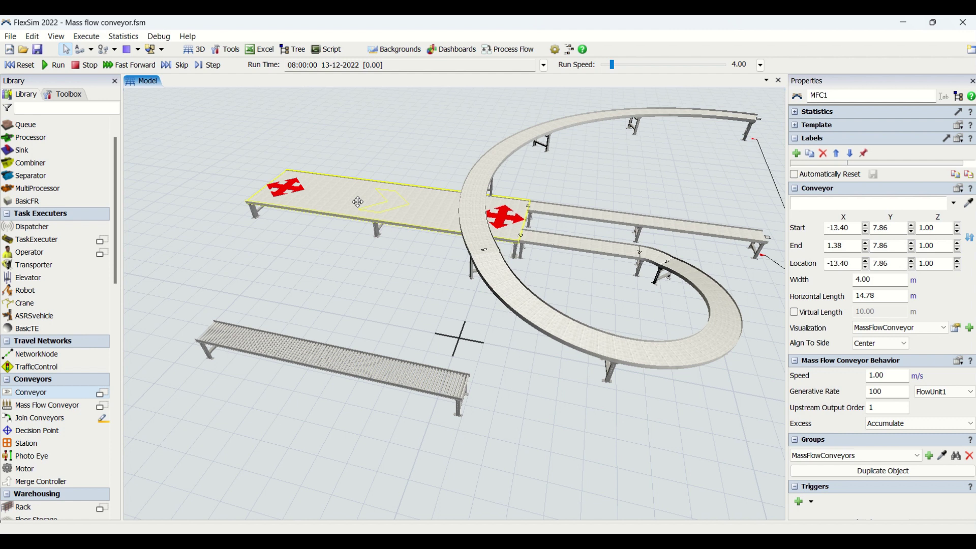
Compare the wide mass flow conveyor and its properties with the standard conveyor in front of it
click(344, 253)
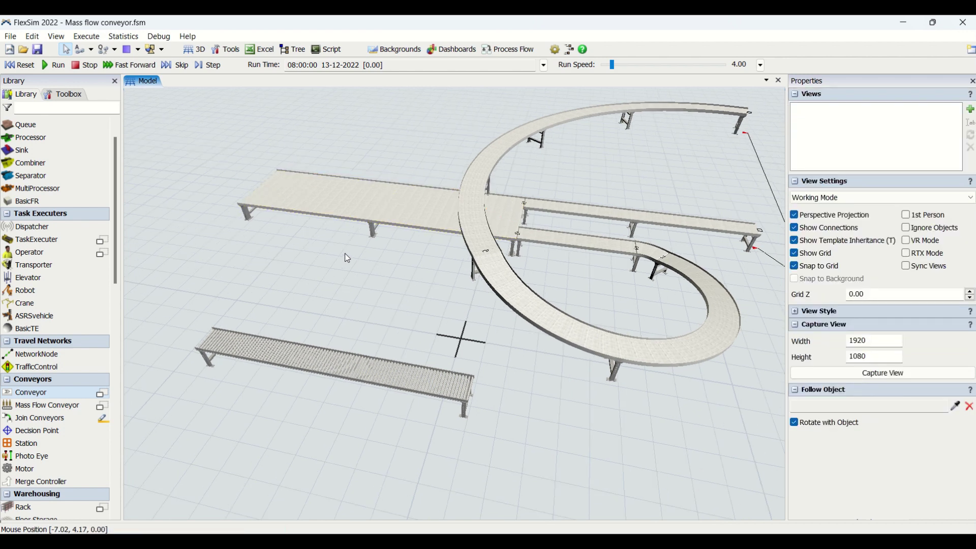
scroll(346, 253, up, 1)
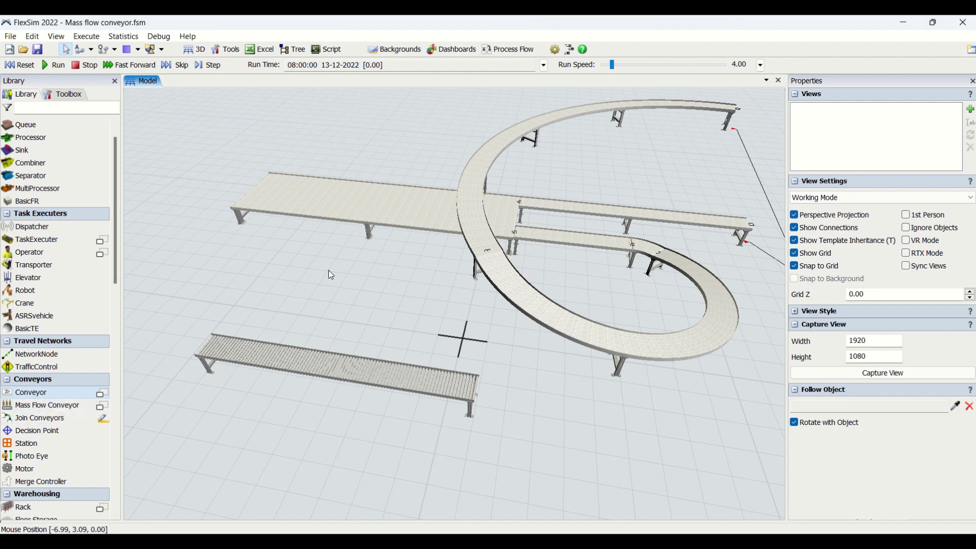
click(351, 208)
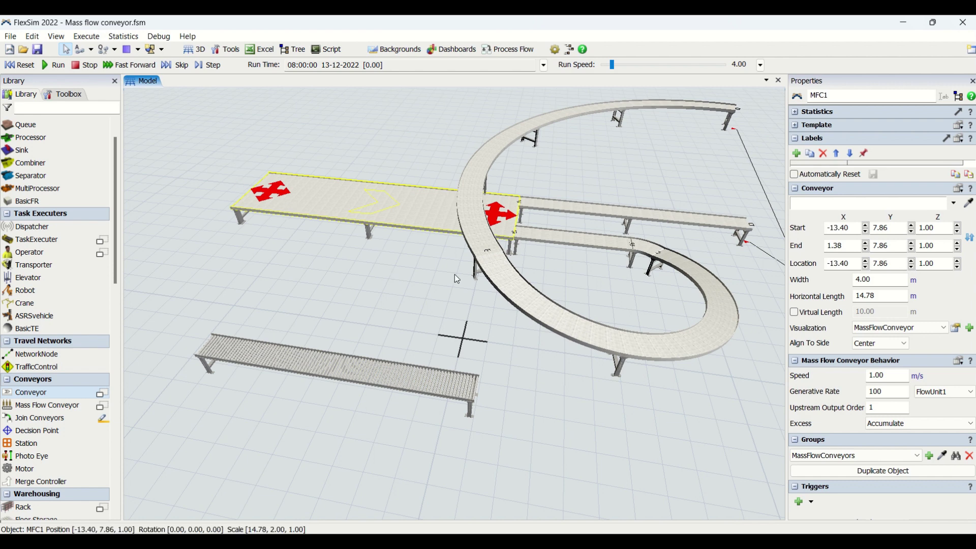
click(340, 300)
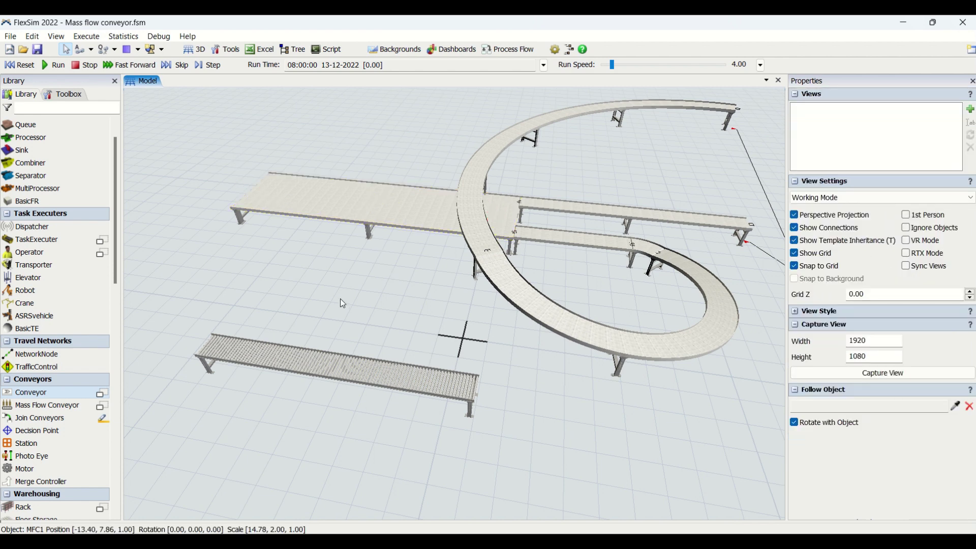
scroll(363, 248, up, 3)
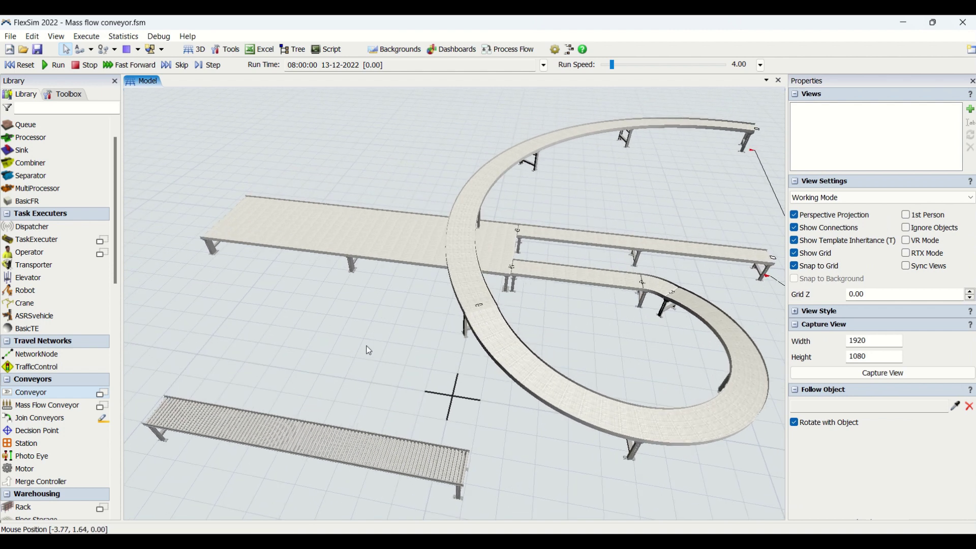
click(361, 242)
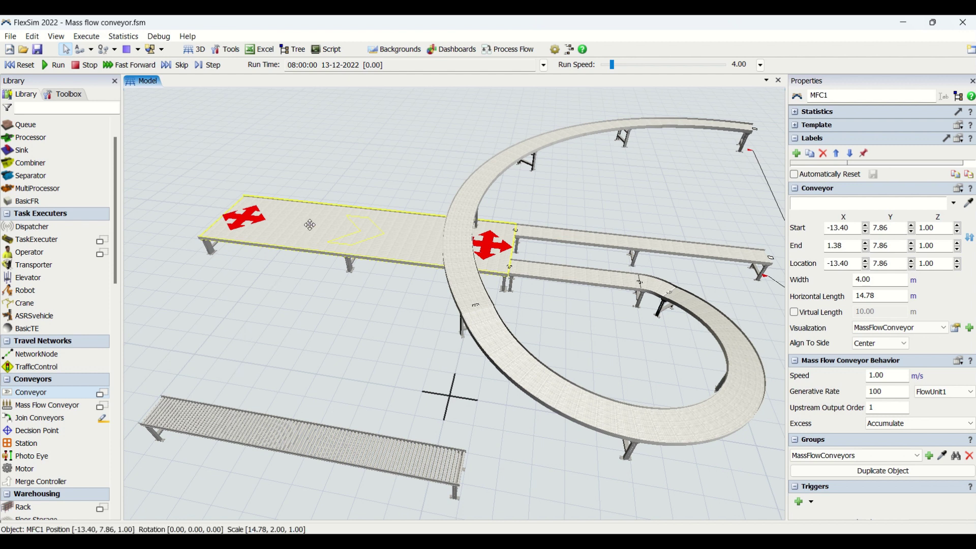
click(379, 336)
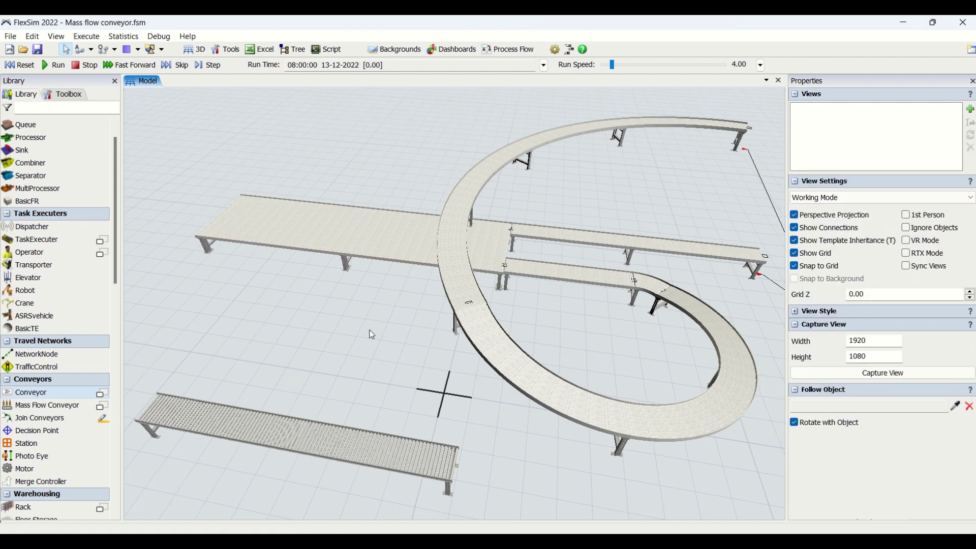
drag(379, 336, 346, 330)
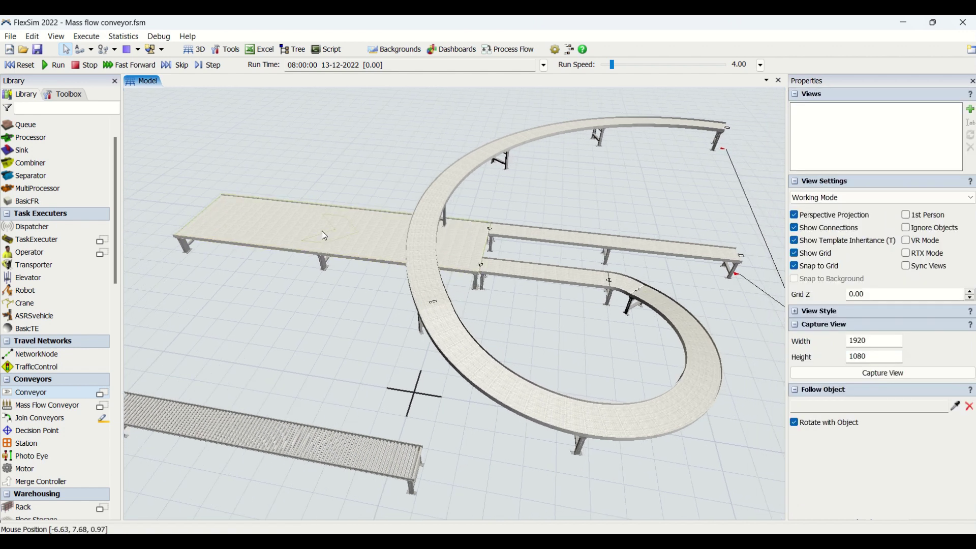
click(288, 222)
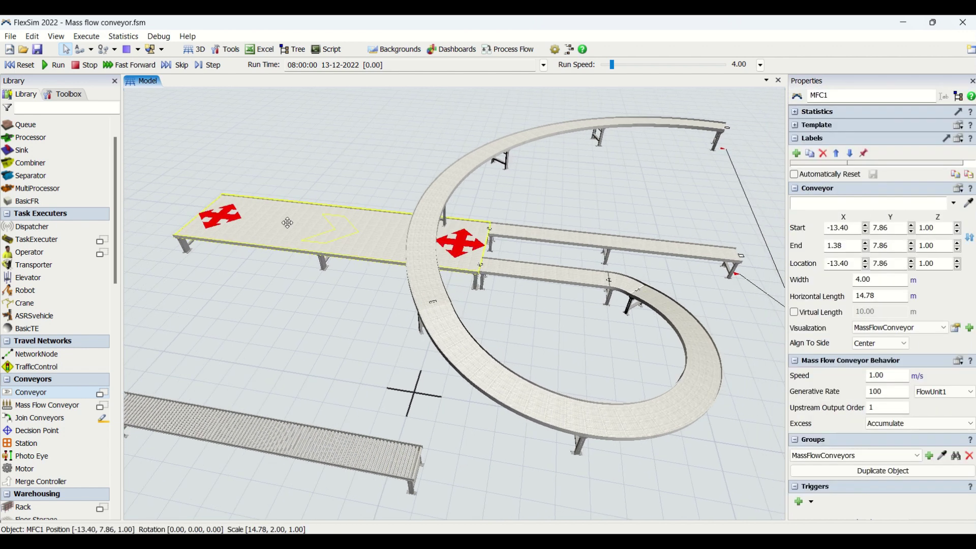
click(340, 289)
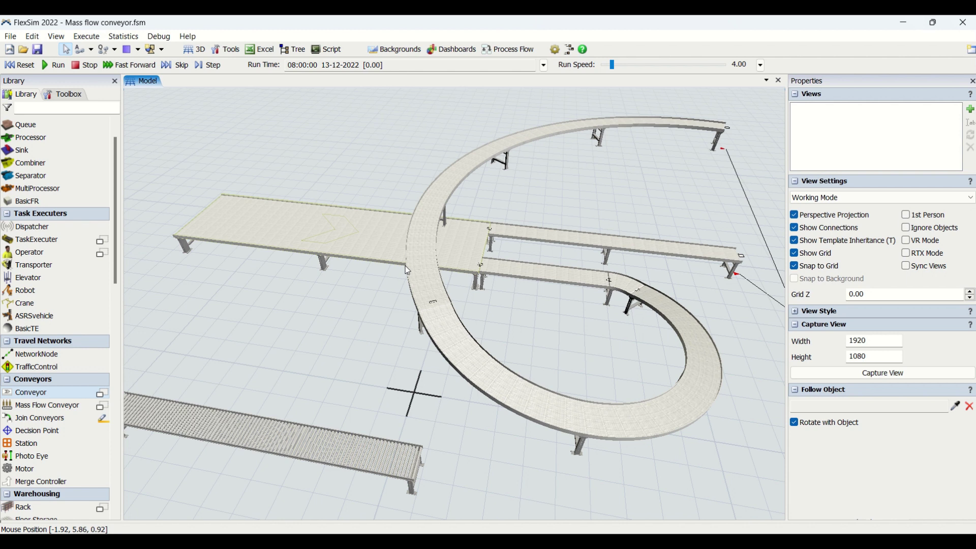
Examine the wide mass flow conveyor's speed setting from a more frontal view
right_drag(231, 285, 355, 249)
click(351, 246)
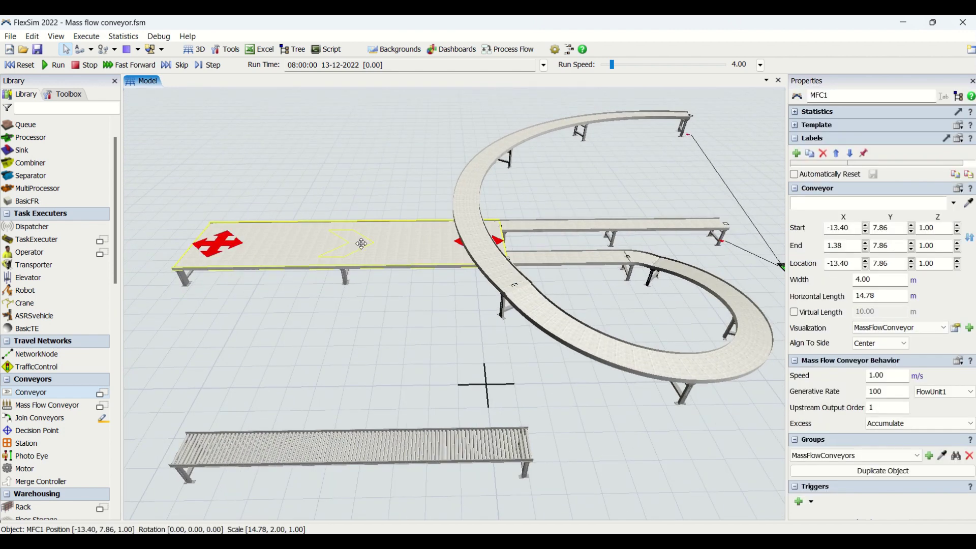
click(890, 376)
click(825, 374)
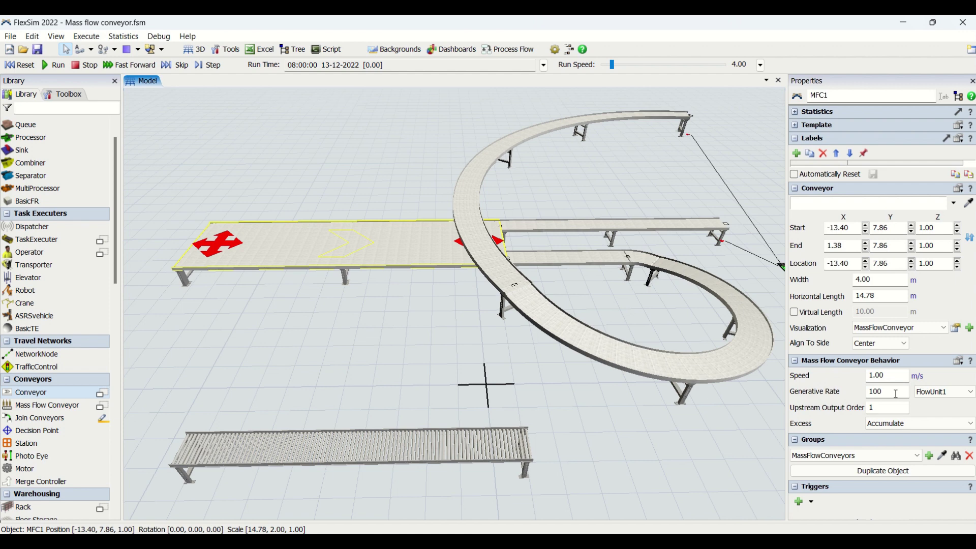
Examine the wide mass flow conveyor's generative rate and its flow unit
click(501, 336)
scroll(501, 336, up, 3)
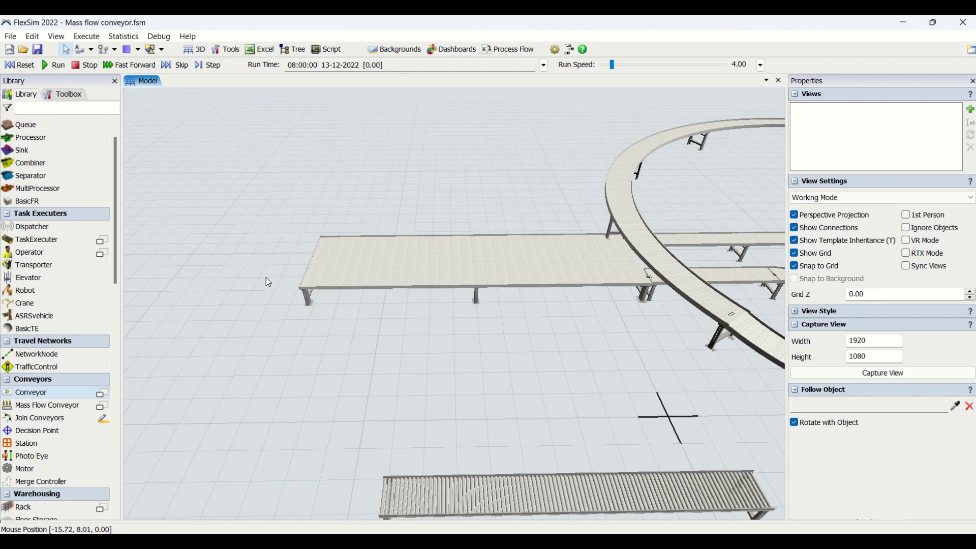
scroll(442, 414, down, 1)
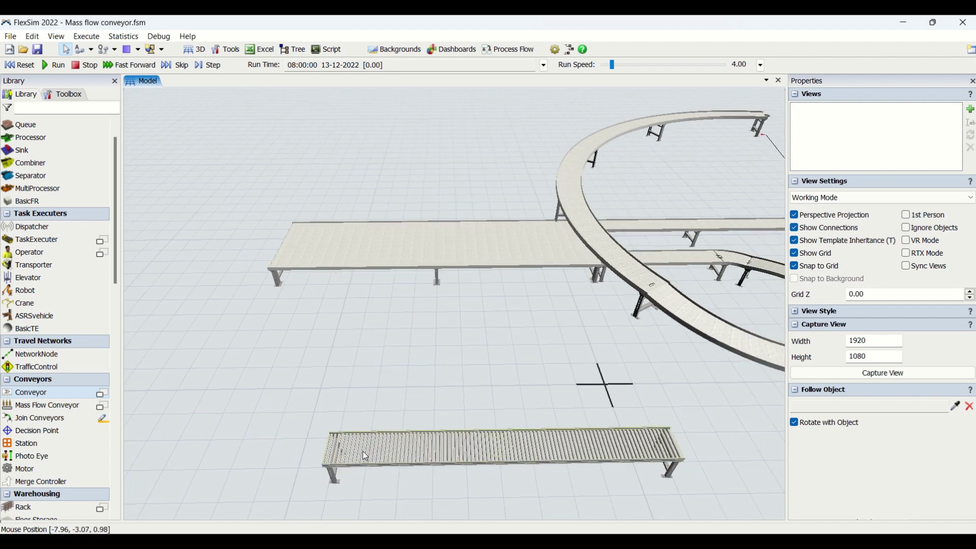
drag(387, 400, 236, 396)
click(296, 259)
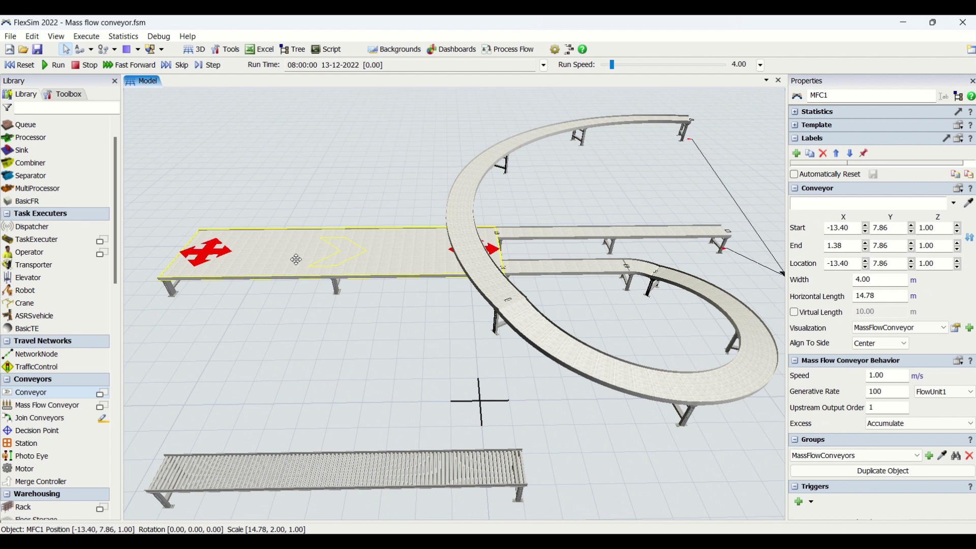
double_click(887, 392)
click(891, 391)
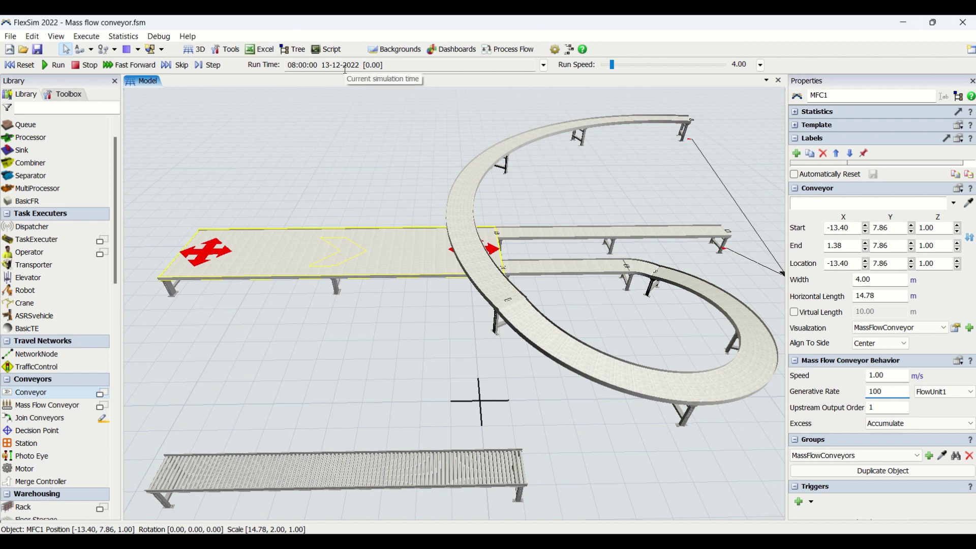
drag(888, 391, 859, 393)
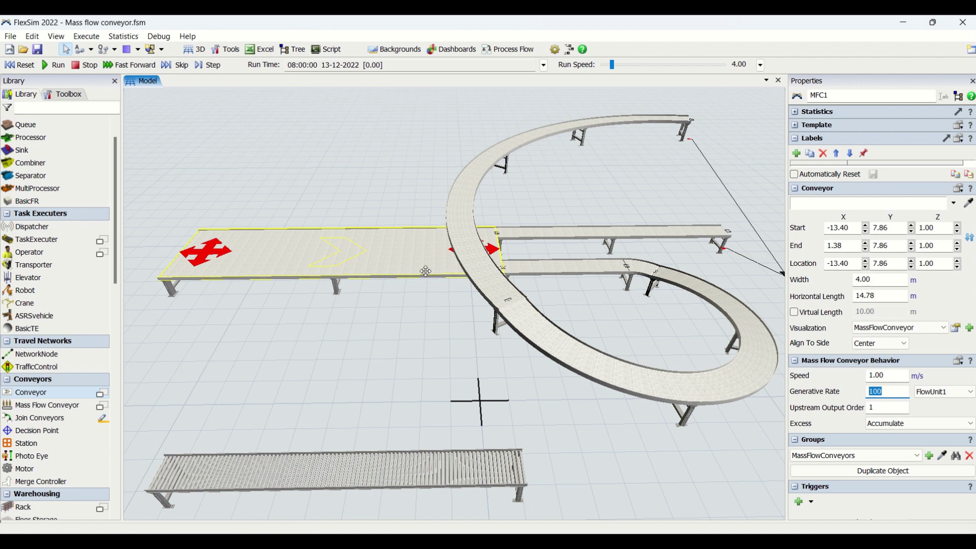
key(Return)
drag(887, 392, 847, 396)
click(316, 247)
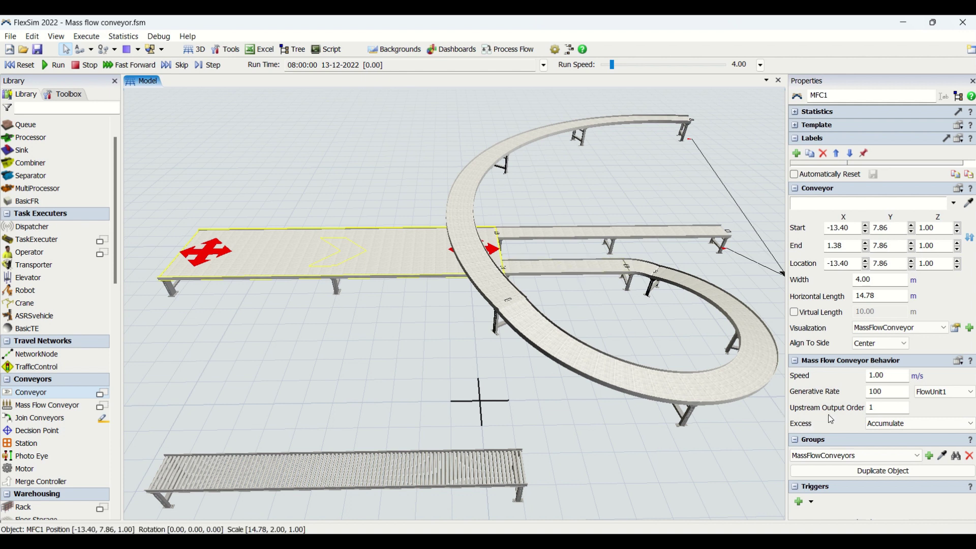
Compare the upstream output order of the wide mass flow conveyor and the short straight branch feeding the curve
click(892, 409)
drag(590, 312, 484, 300)
click(484, 298)
click(498, 249)
click(489, 296)
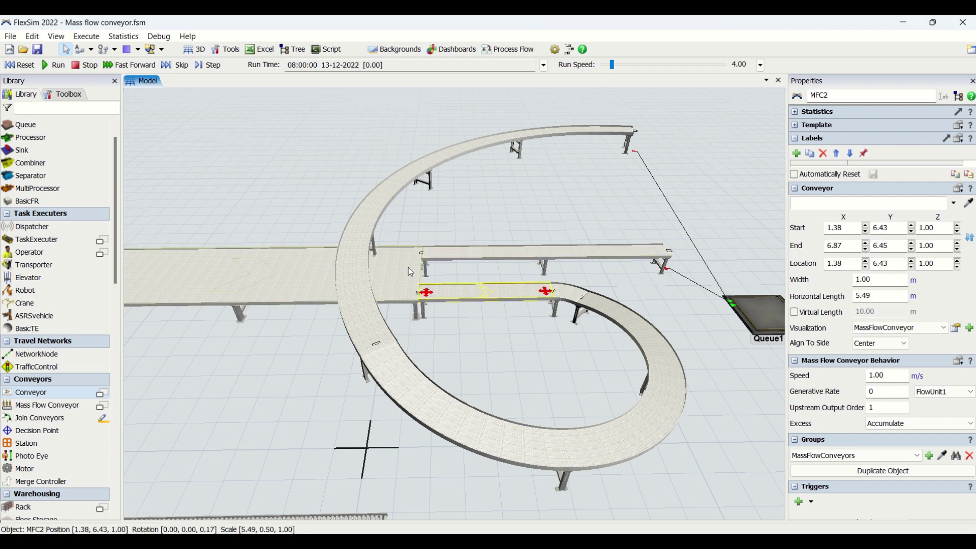
click(409, 268)
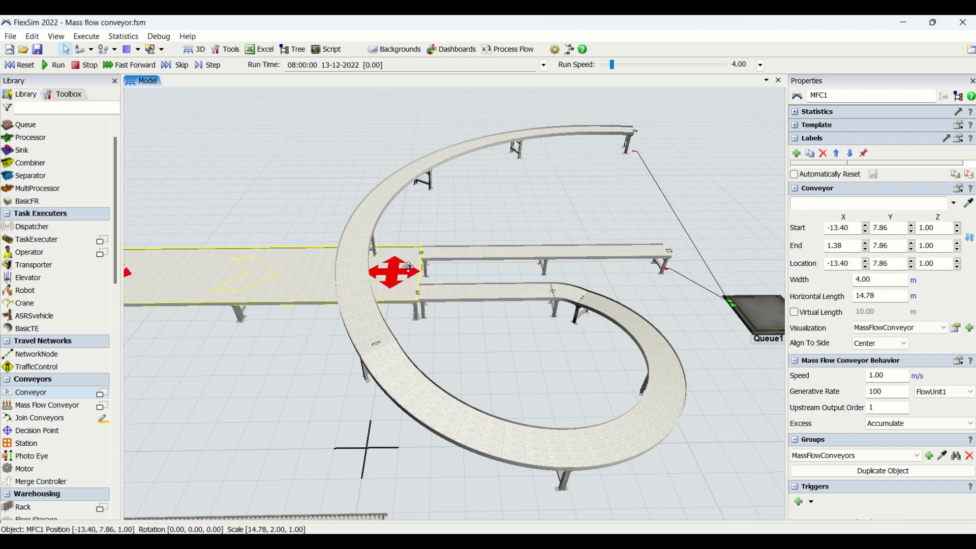
click(490, 287)
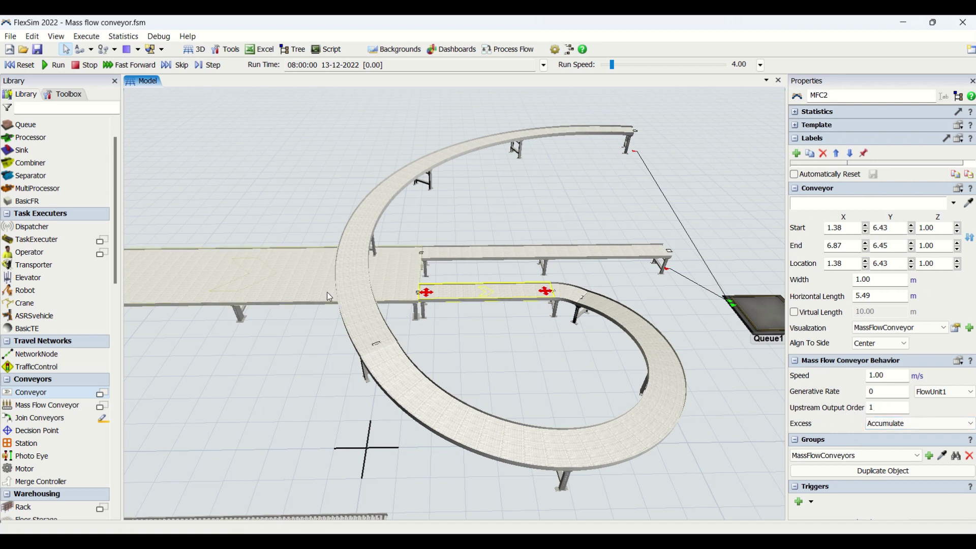
click(395, 285)
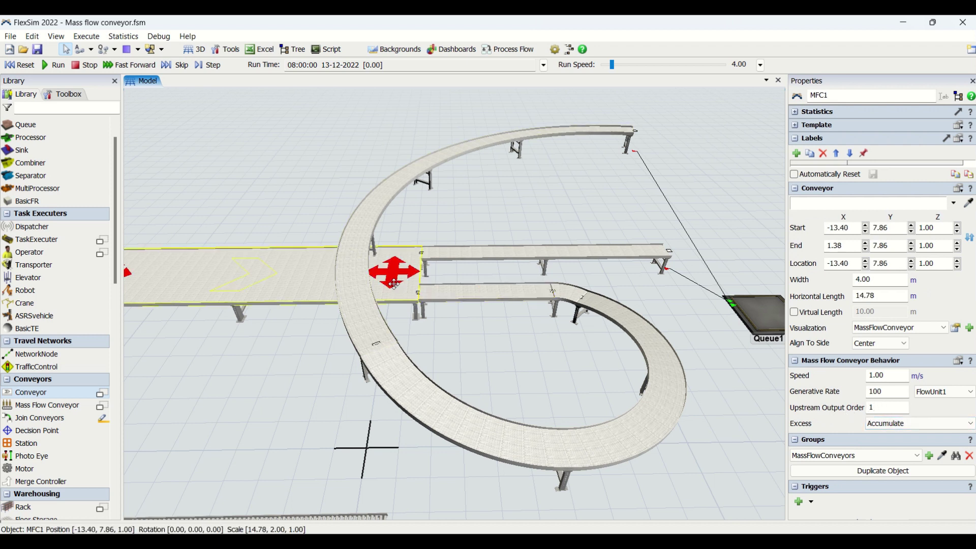
Set the long straight branch's upstream output order to 2, run the model to watch the flow, and reset it
click(503, 251)
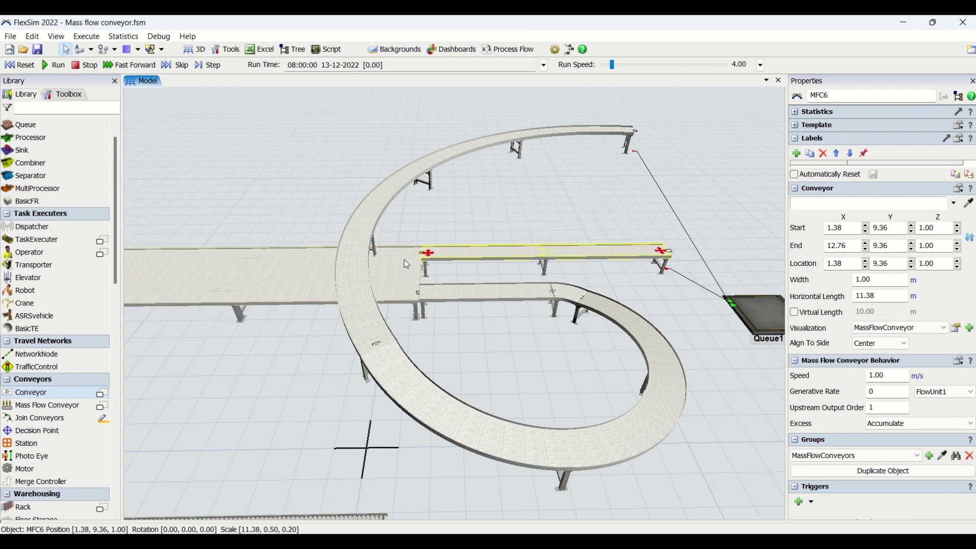
double_click(885, 408)
text(2)
click(499, 326)
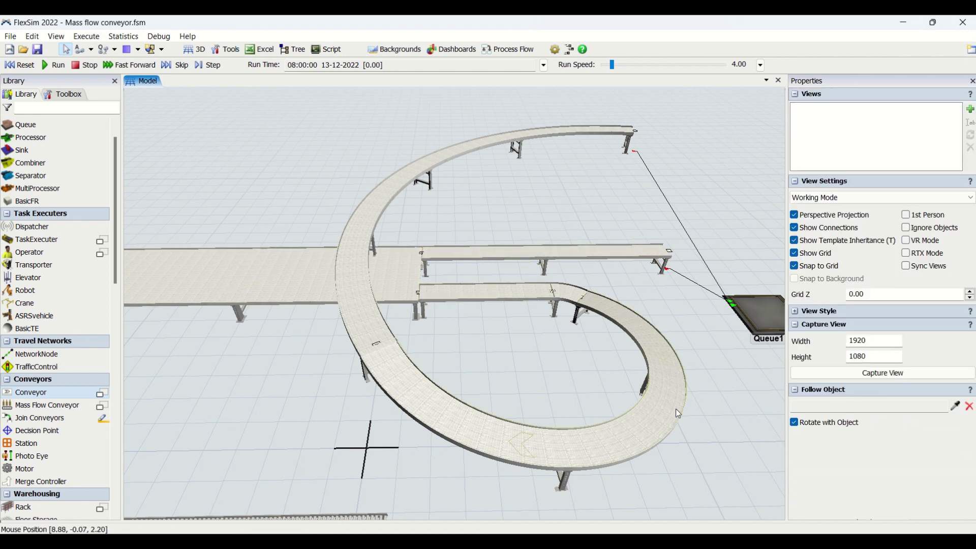
click(55, 65)
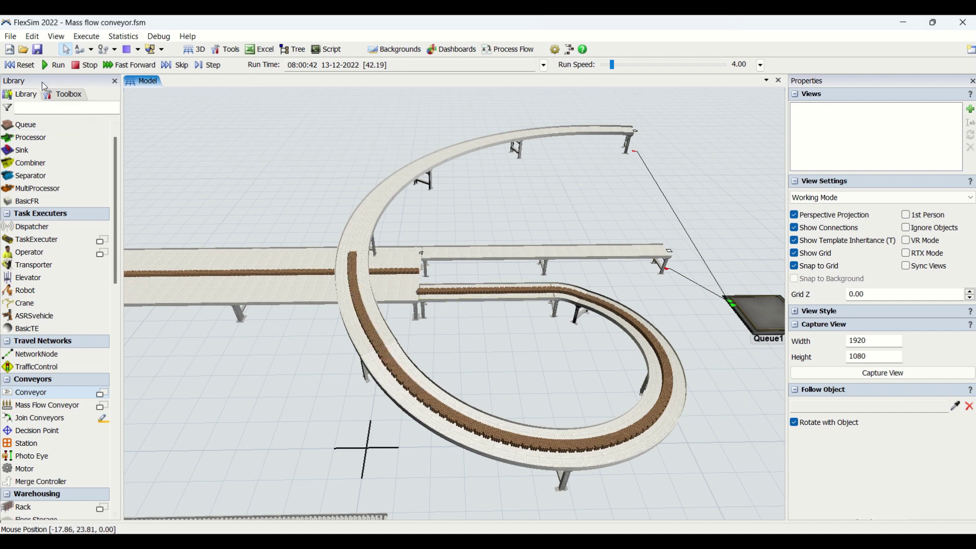
click(26, 67)
Set the long straight branch's upstream output order to 1 and run the model to watch the flow at the split
click(475, 252)
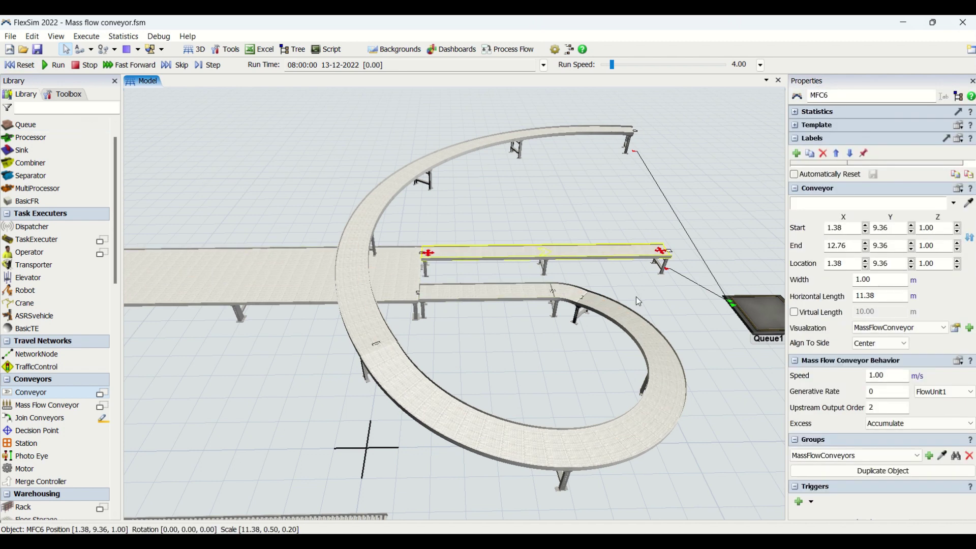
click(888, 407)
text(1)
click(505, 295)
click(285, 277)
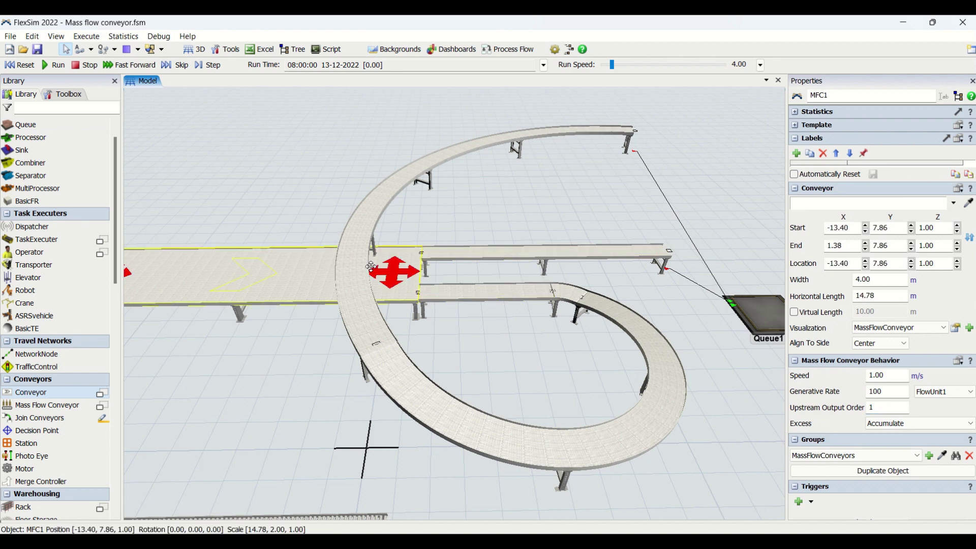
click(53, 65)
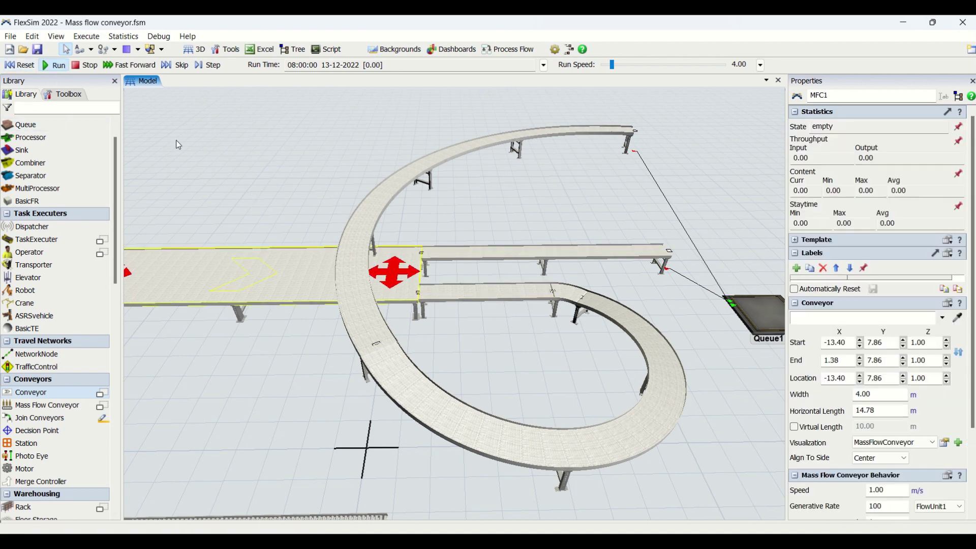
click(265, 313)
drag(264, 312, 337, 304)
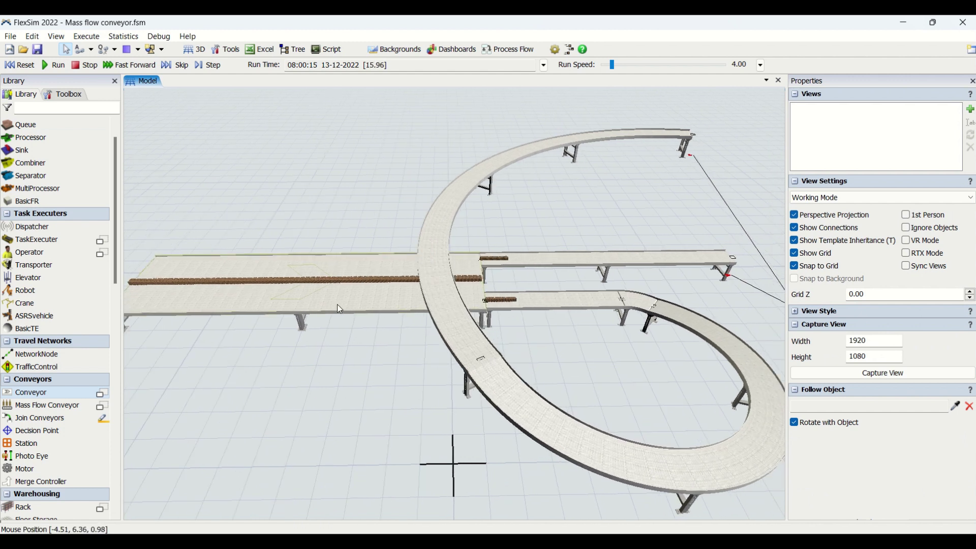
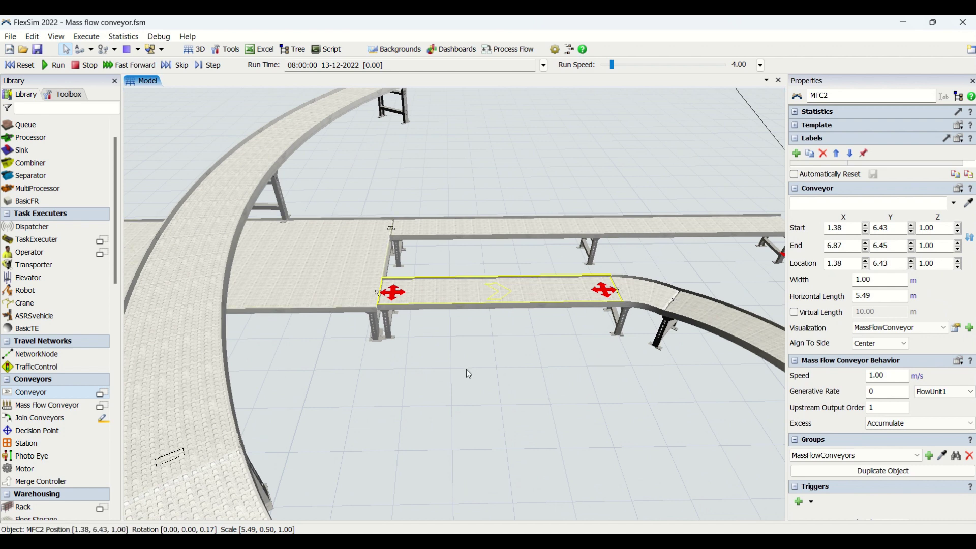
Set the excess handling of the wide mass flow conveyor to Track as Loss
drag(466, 369, 559, 386)
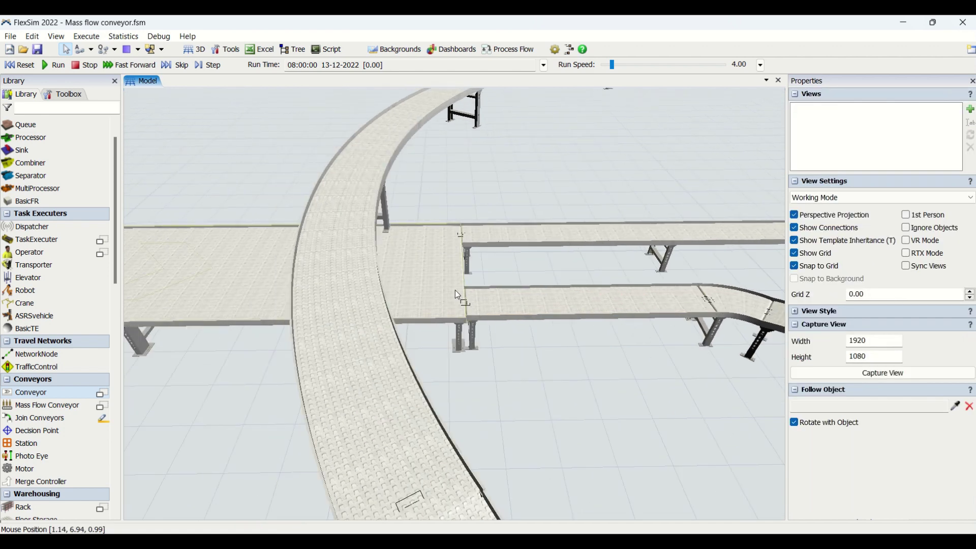
click(477, 304)
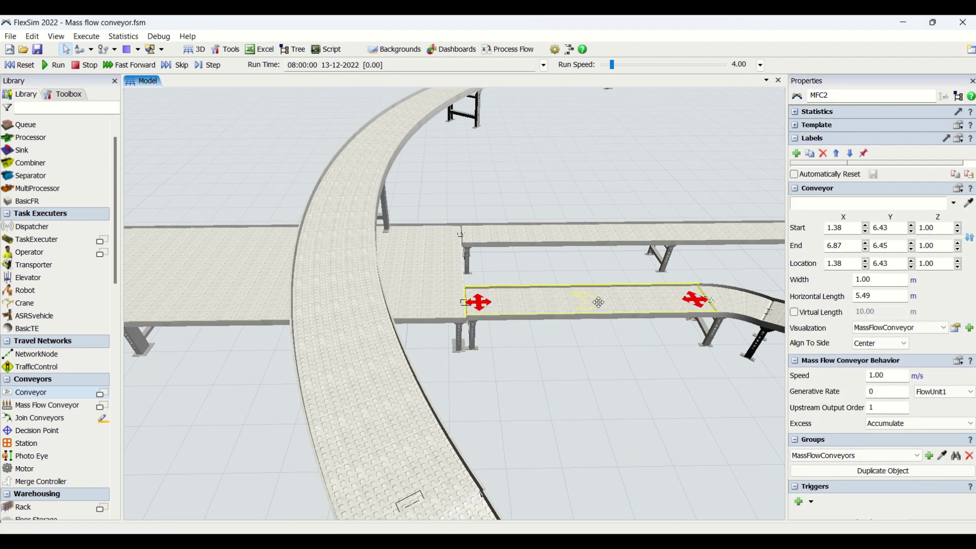
click(496, 344)
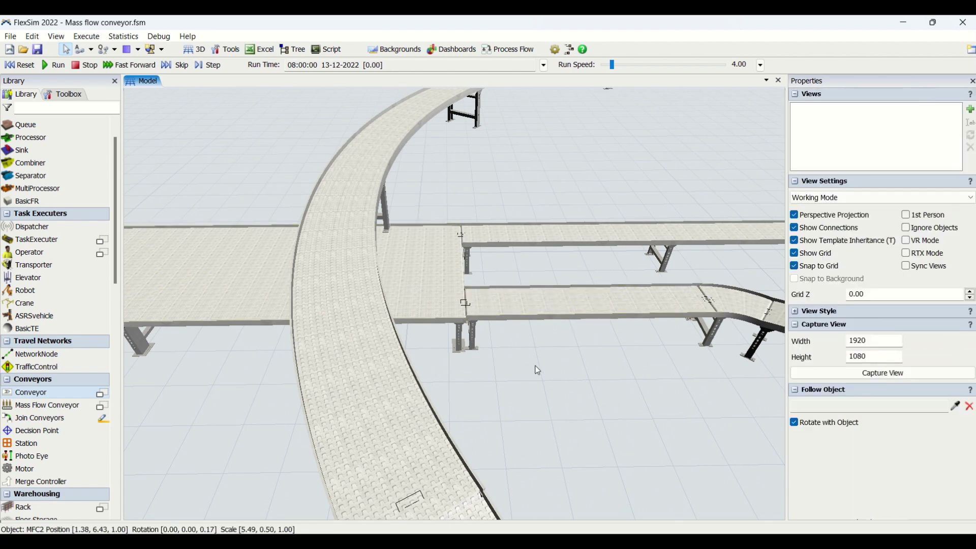
scroll(493, 298, down, 10)
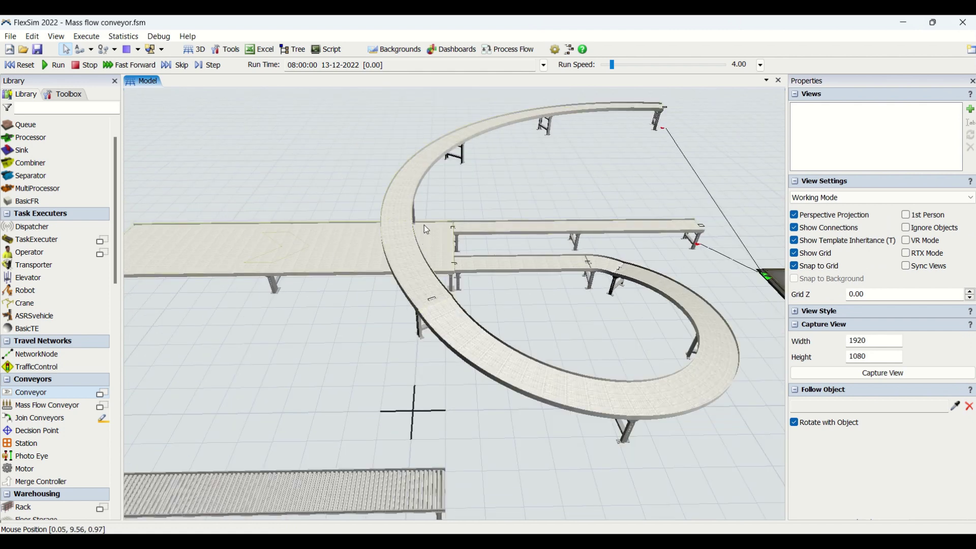
click(425, 226)
click(903, 424)
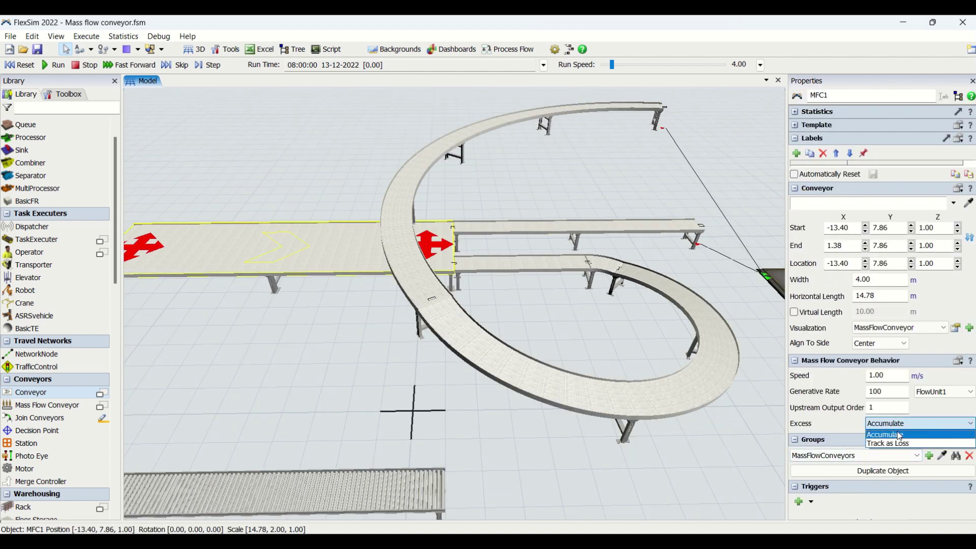
click(899, 444)
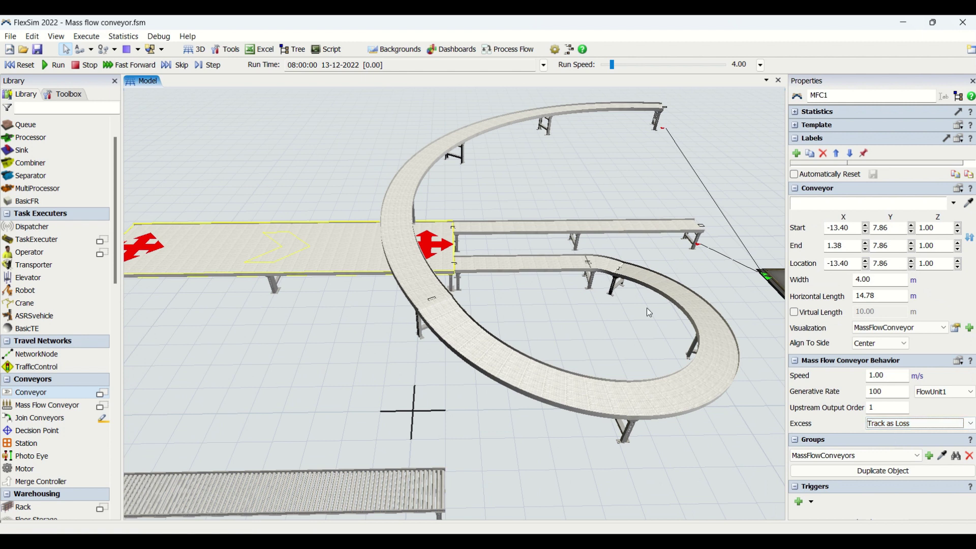
click(528, 291)
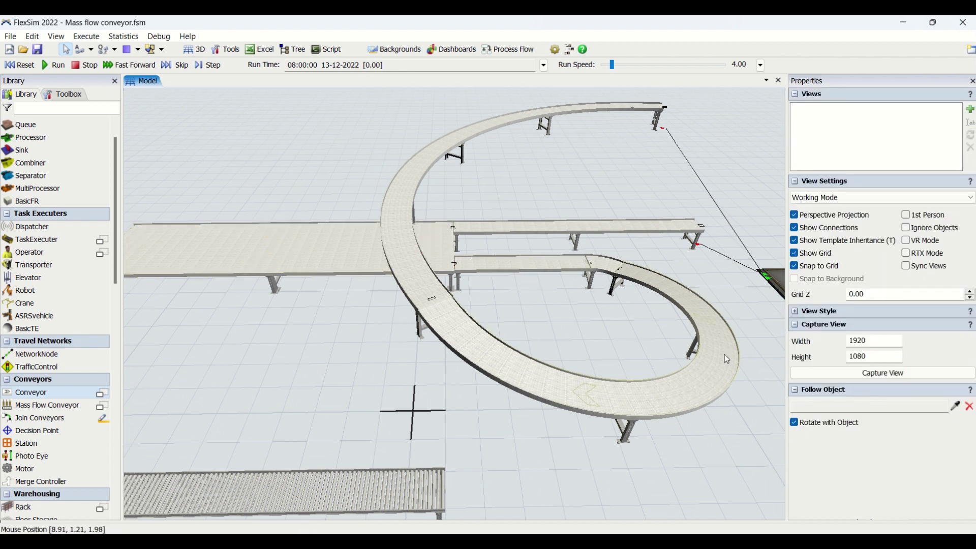
Check the excess options of the short straight branch feeding the curve, leaving it on Accumulate
scroll(503, 340, up, 3)
click(508, 305)
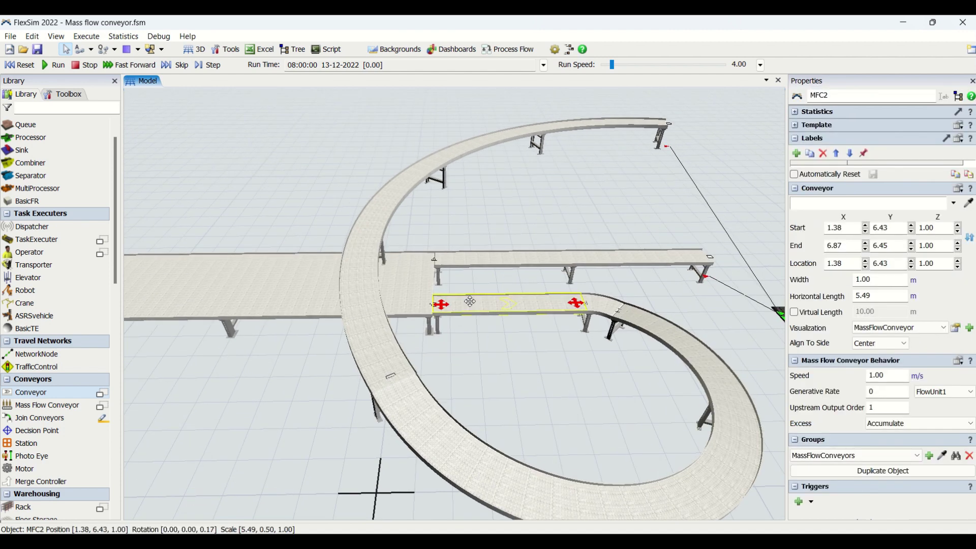
click(913, 424)
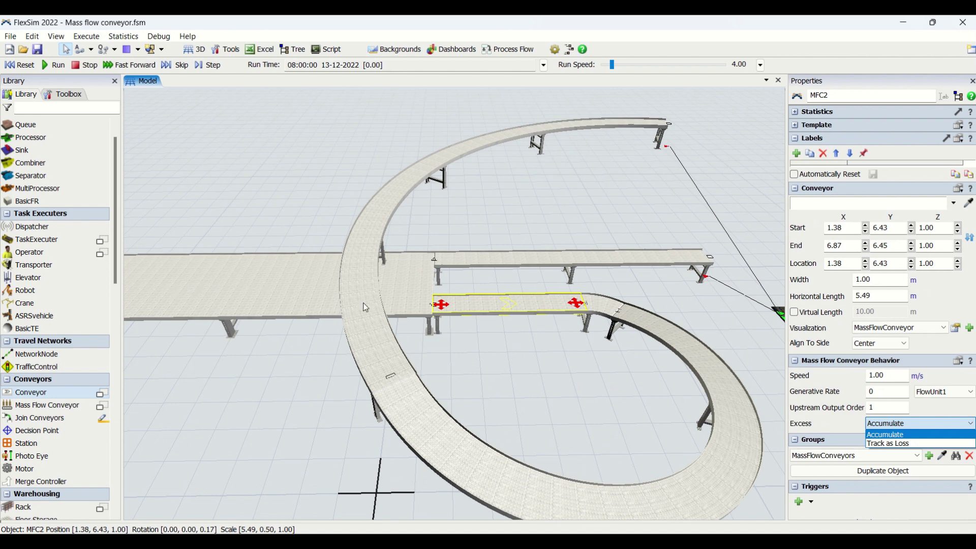
click(465, 304)
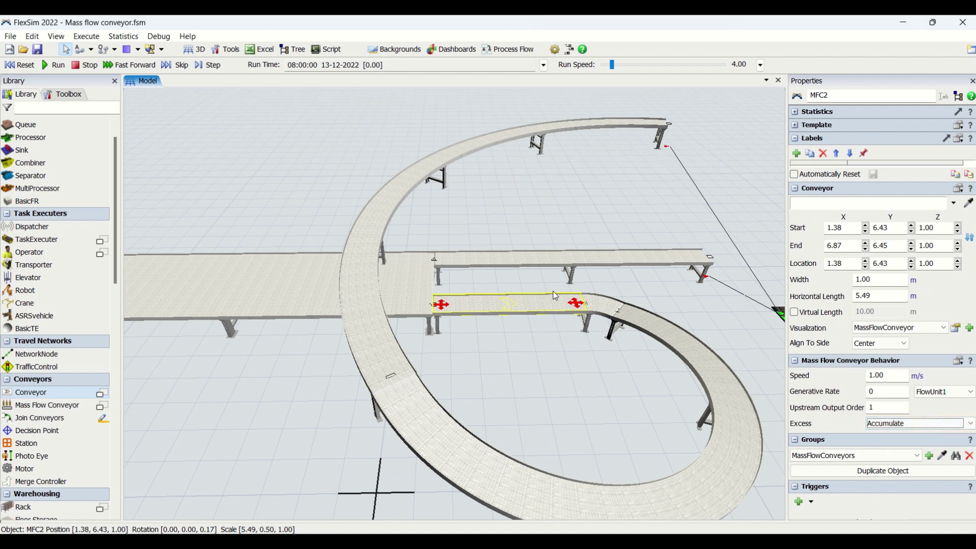
click(507, 343)
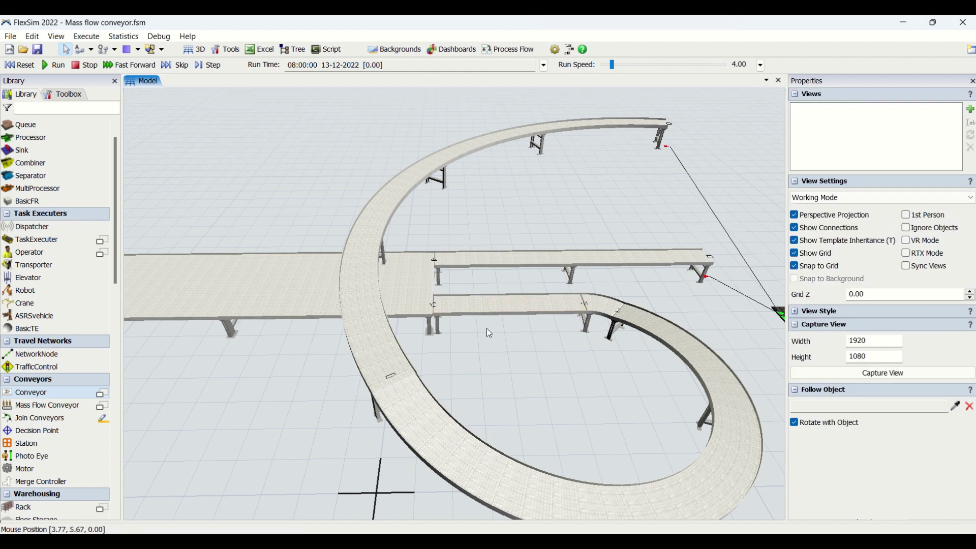
Return the wide mass flow conveyor's excess handling to Accumulate
click(396, 285)
click(920, 423)
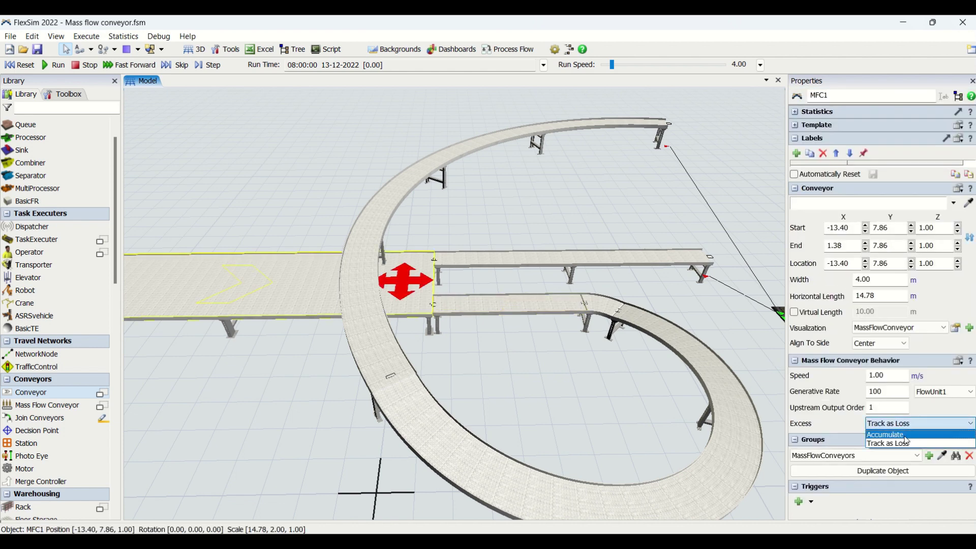
click(916, 439)
click(491, 347)
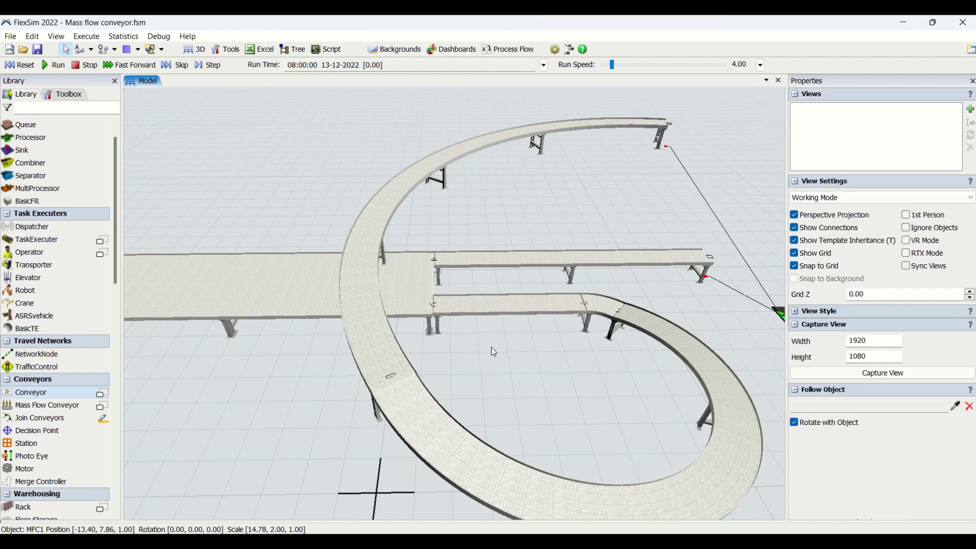
click(412, 302)
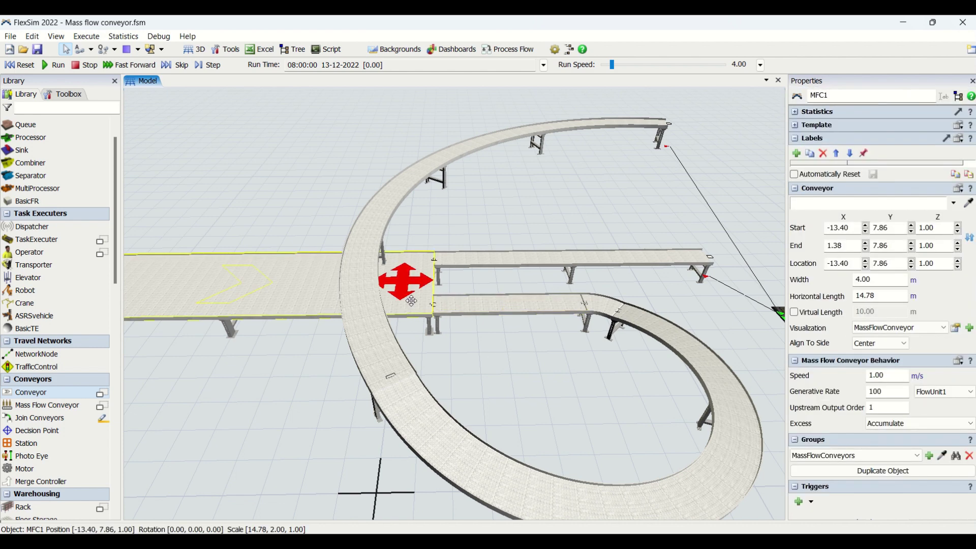
click(493, 351)
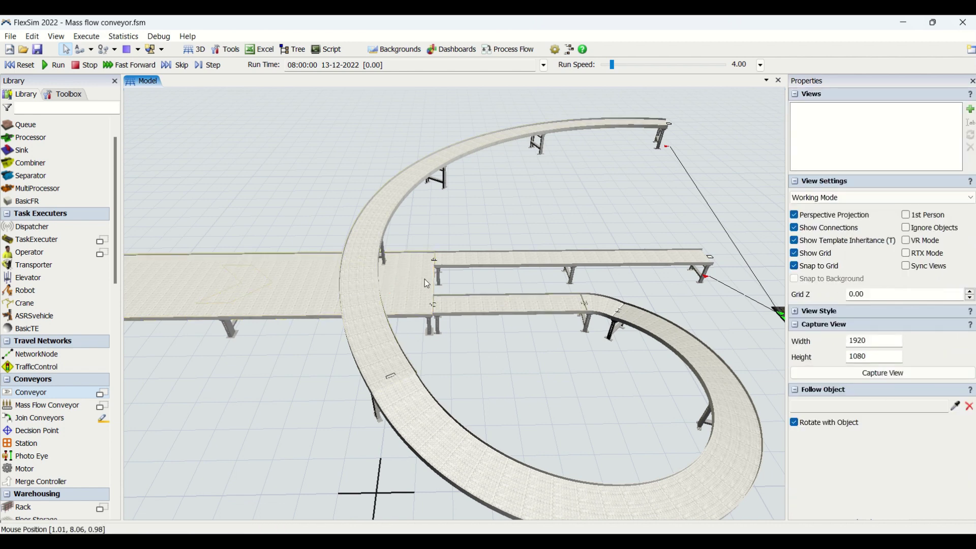
Set the excess handling of the short straight branch feeding the curve to Track as Loss
click(457, 307)
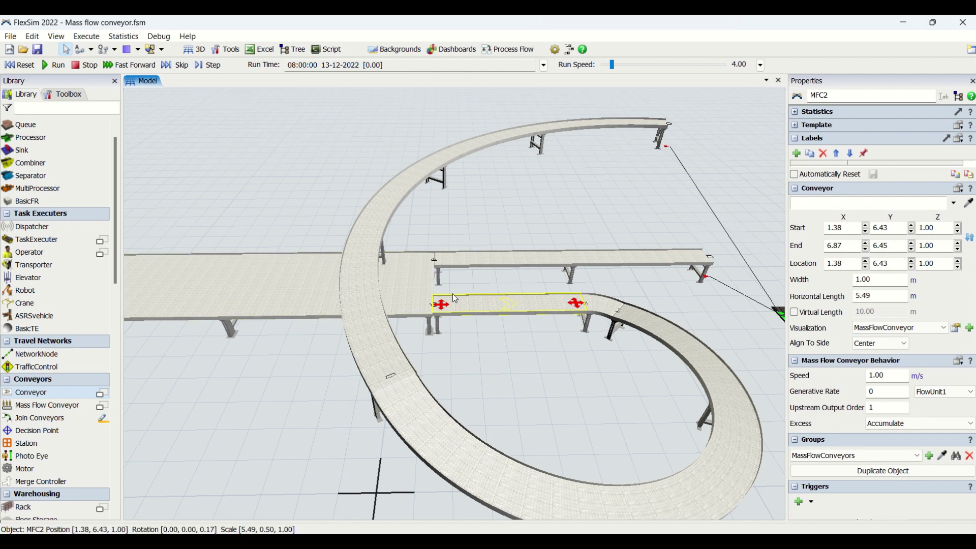
click(913, 423)
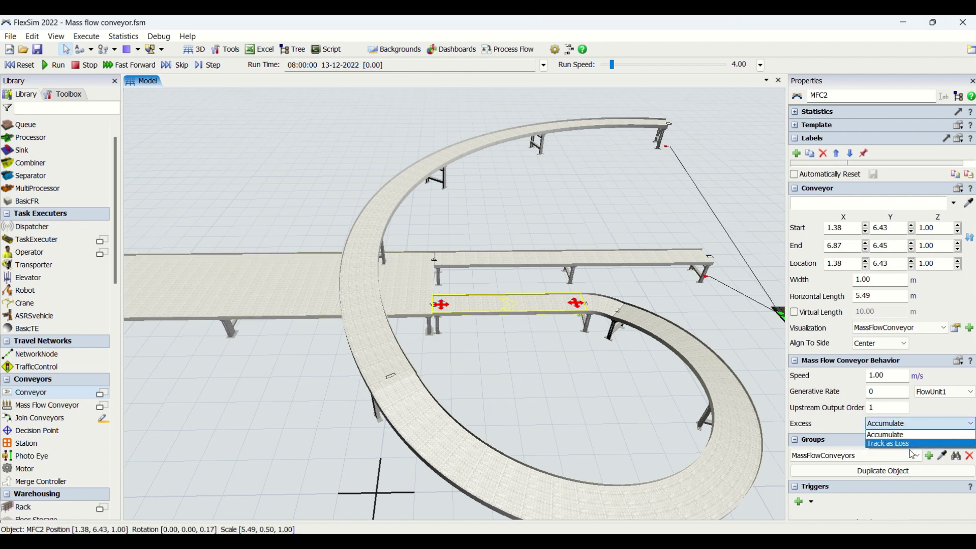
click(911, 444)
click(408, 295)
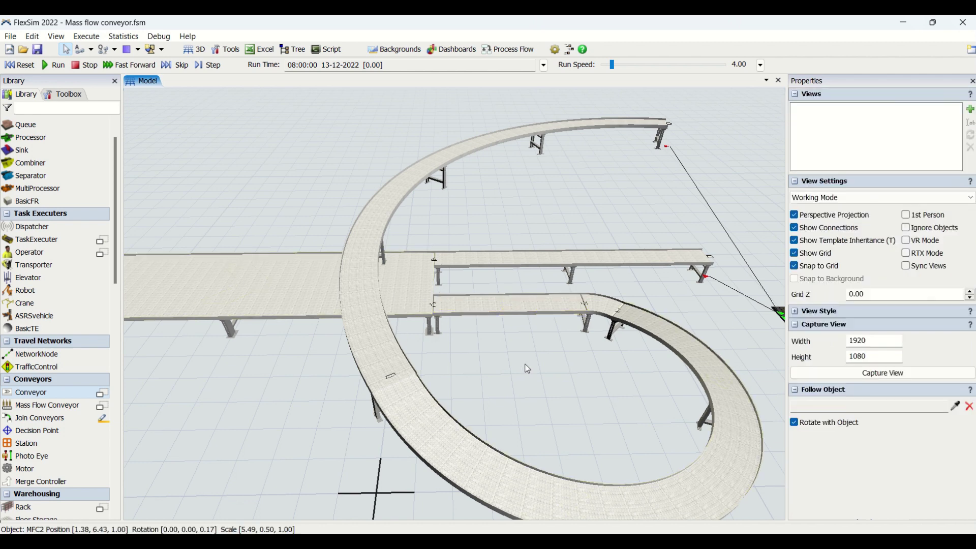
Switch the wide mass flow conveyor's excess handling from Accumulate to Track as Loss
click(410, 295)
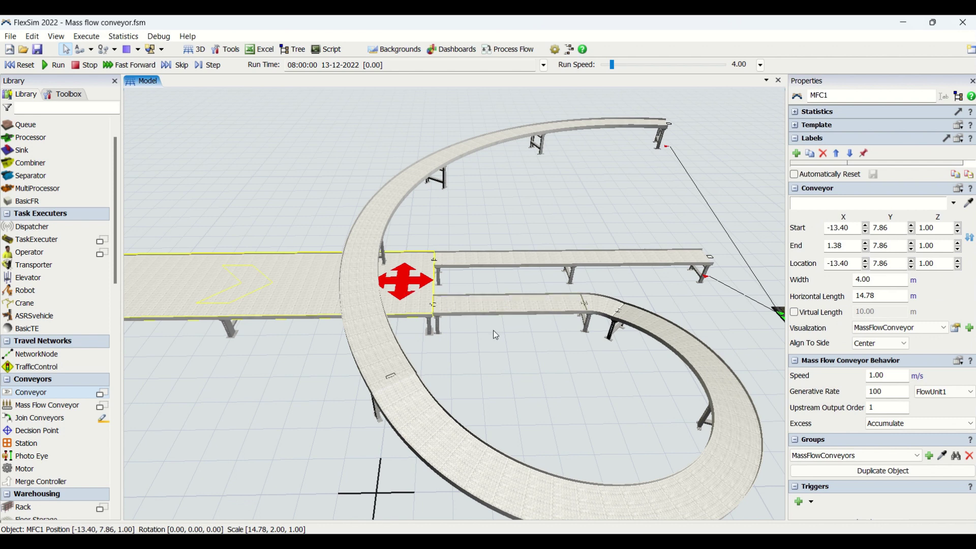
click(930, 425)
click(921, 443)
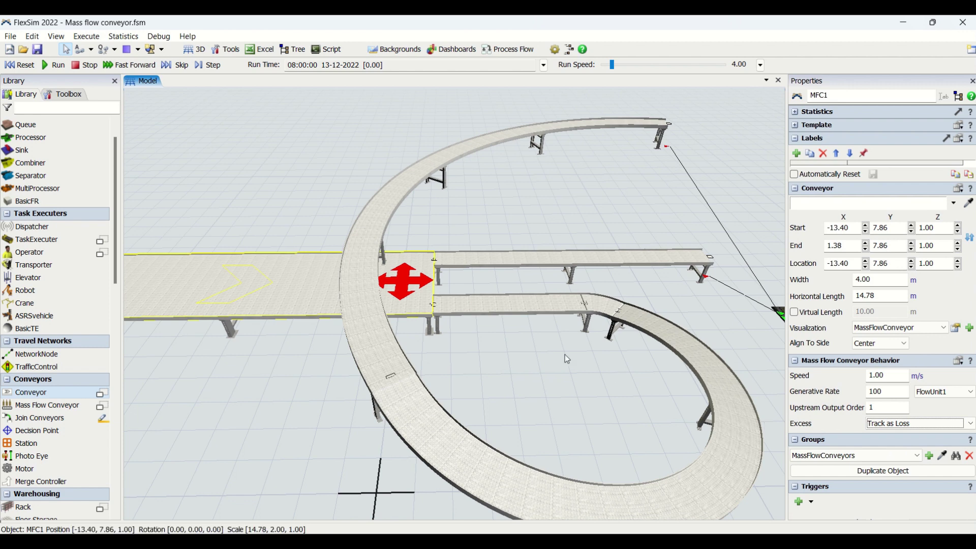
Review the conveyor system's default and general properties, and check which triggers the wide mass flow conveyor offers
drag(565, 355, 594, 312)
click(301, 244)
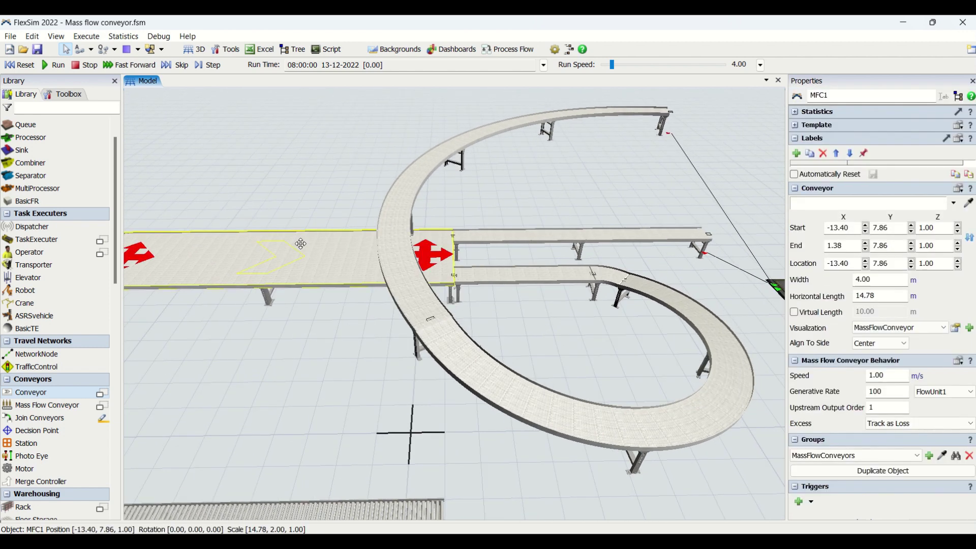
right_click(301, 243)
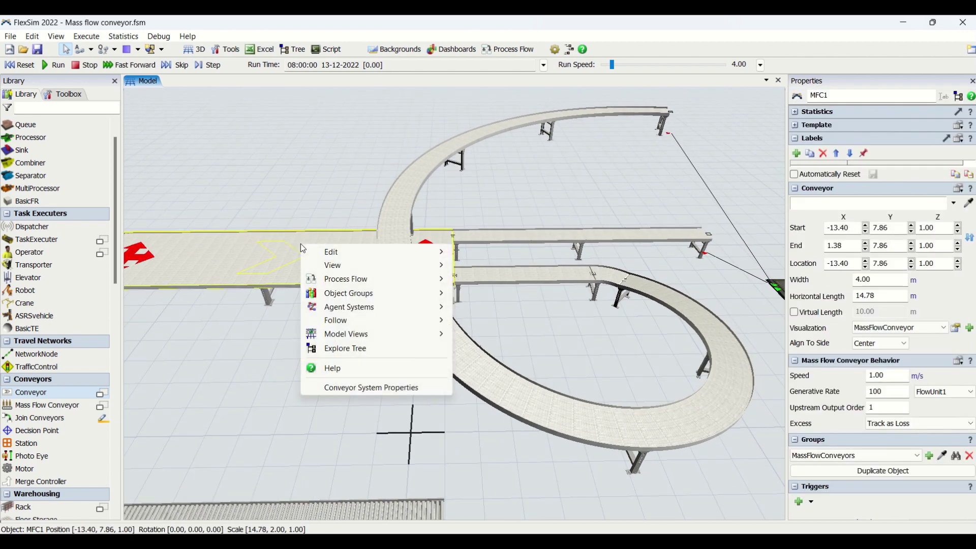
click(345, 389)
click(175, 107)
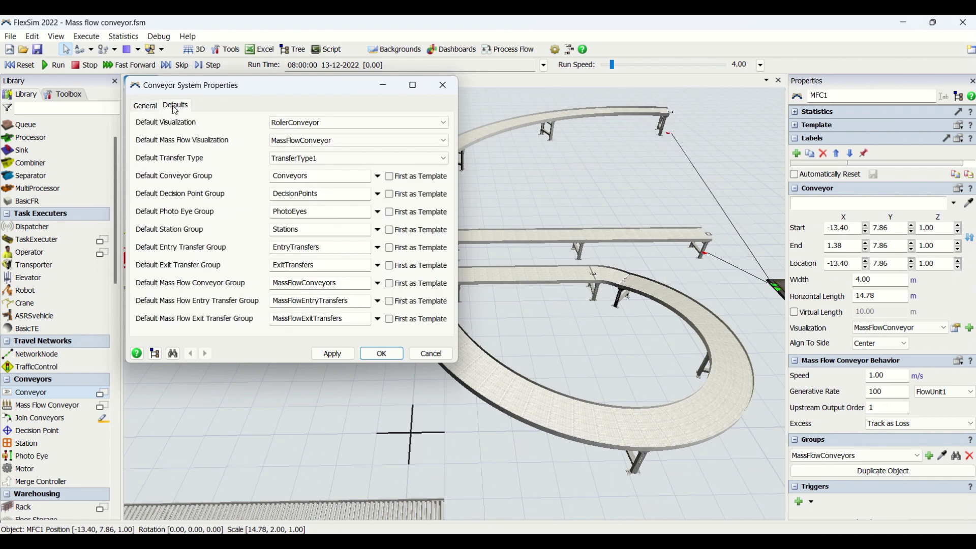
click(146, 107)
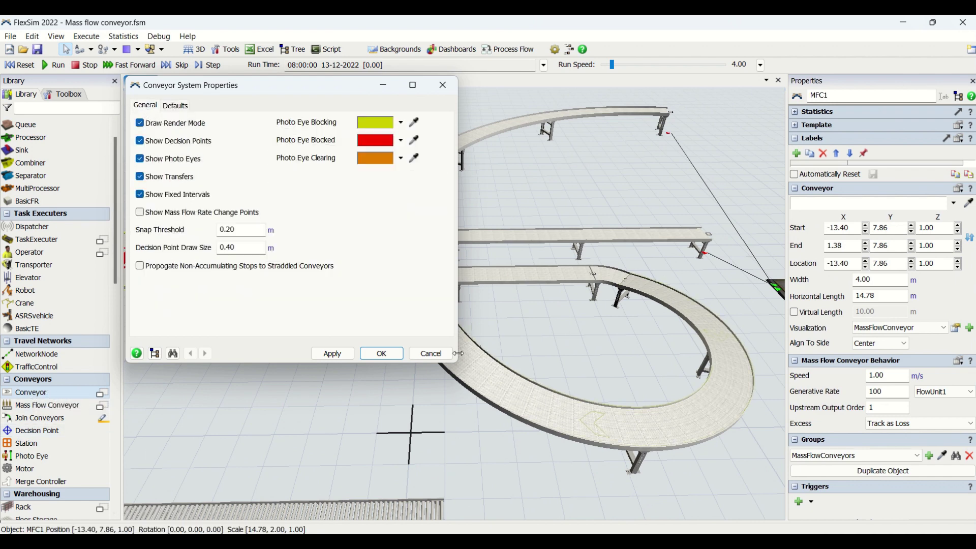
click(431, 354)
click(799, 502)
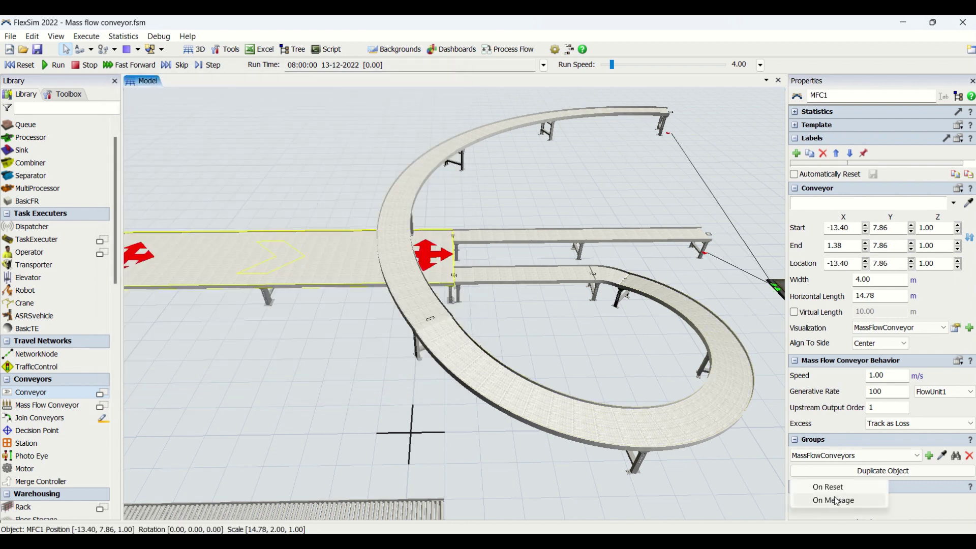
click(315, 275)
Delete the standard straight roller conveyor standing apart from the mass flow conveyors
drag(573, 310, 645, 299)
scroll(646, 299, down, 3)
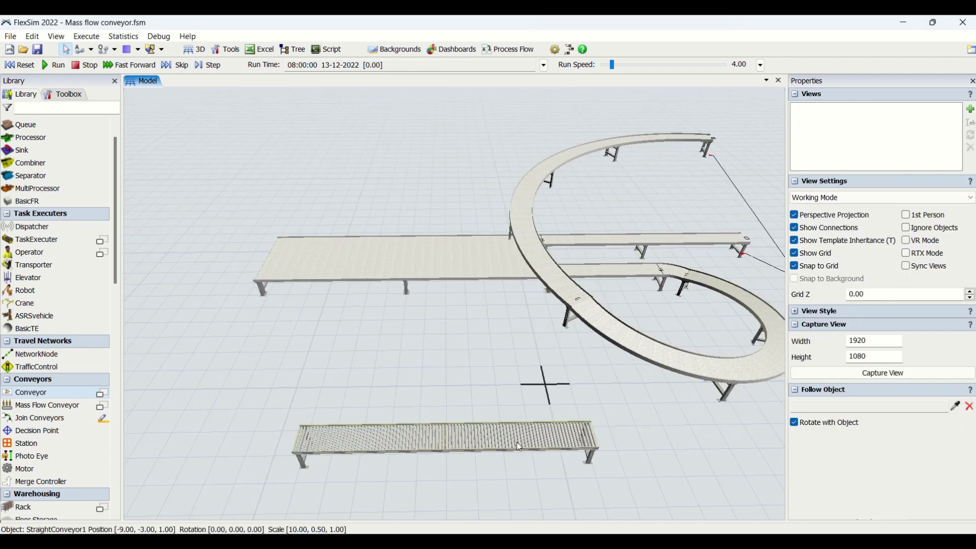
click(517, 443)
scroll(572, 368, up, 3)
click(388, 339)
scroll(394, 376, up, 5)
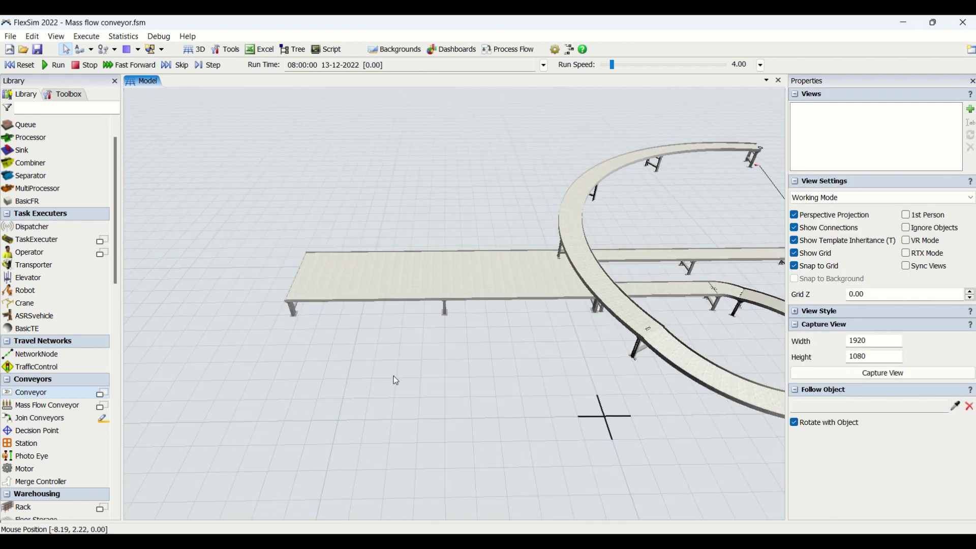
scroll(464, 447, up, 5)
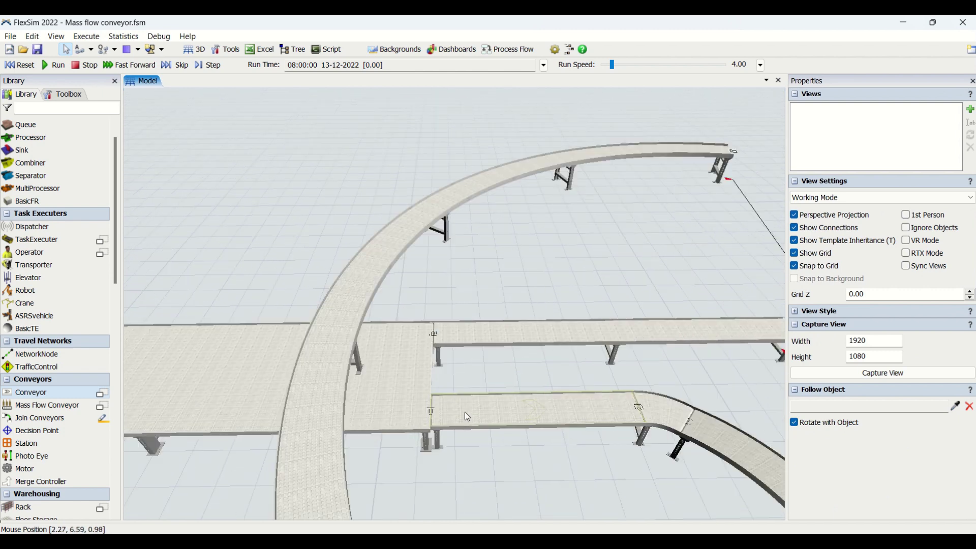
Move the long straight branch about 0.2 m away from the wide conveyor's end to split their joint into separate exit and entry transfers
click(461, 401)
scroll(461, 401, down, 2)
drag(647, 498, 517, 417)
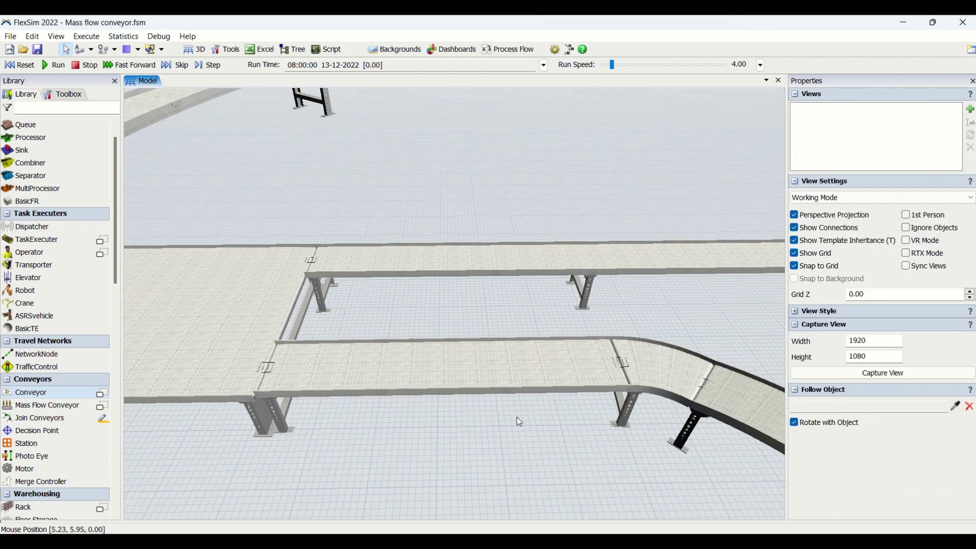
scroll(574, 324, up, 3)
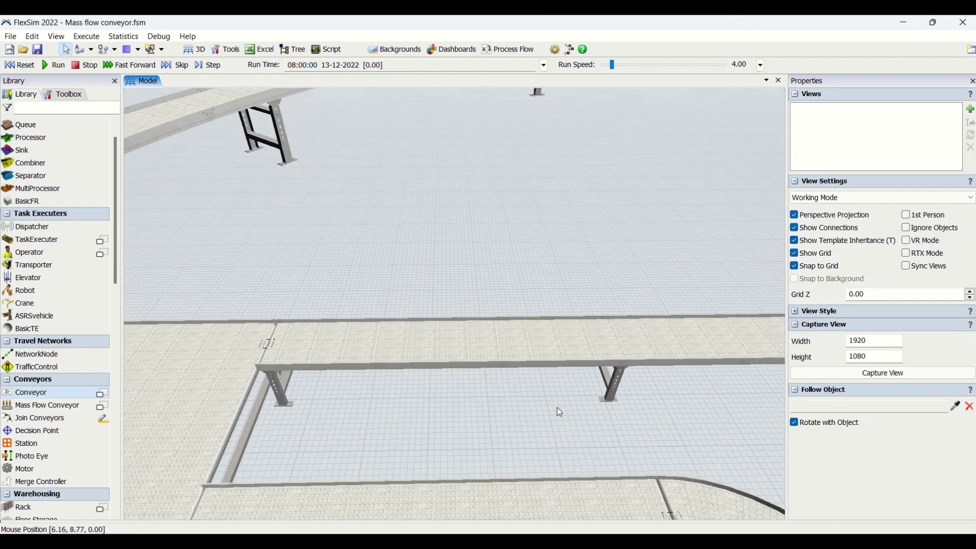
click(444, 340)
click(238, 342)
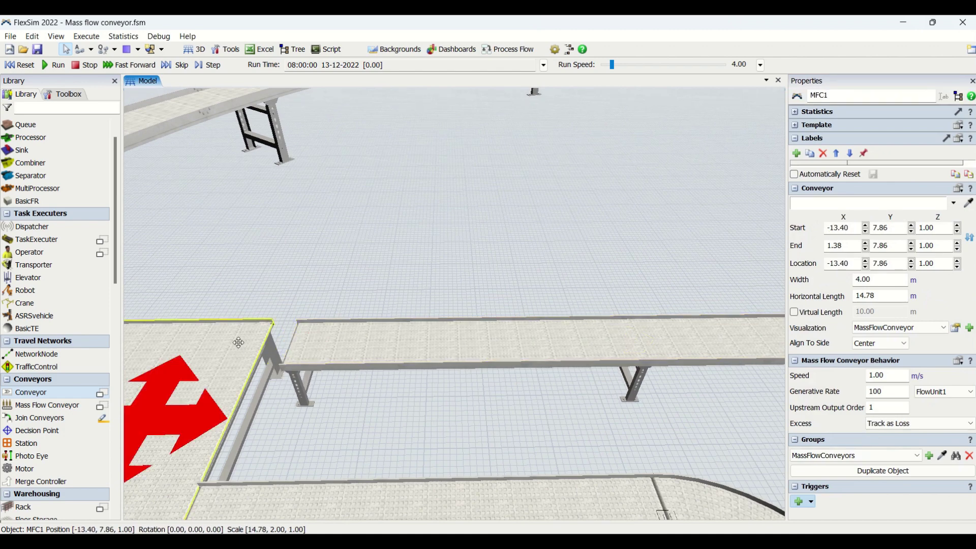
click(356, 349)
click(347, 446)
scroll(412, 442, up, 3)
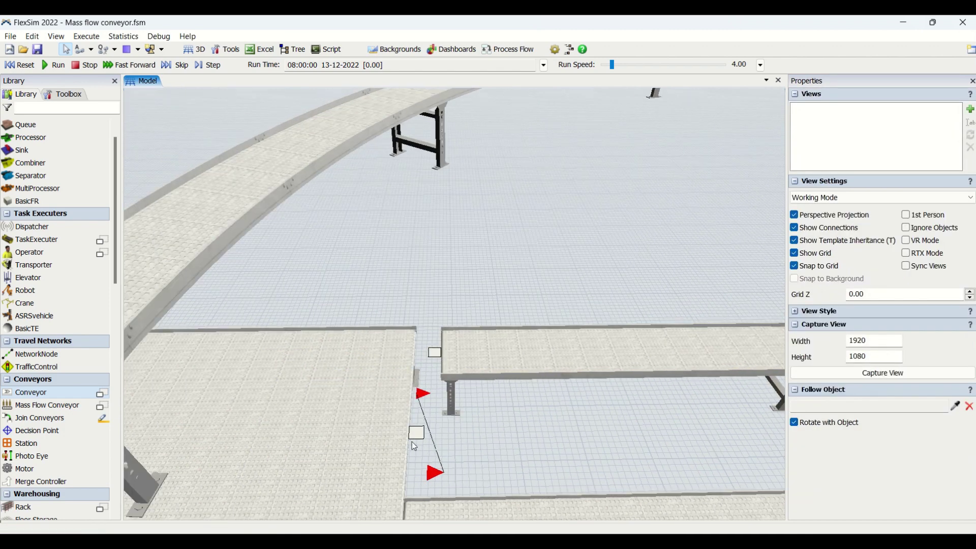
Move the wide conveyor's exit transfer beside the long branch's entry transfer and examine the settings of both transfers
click(414, 354)
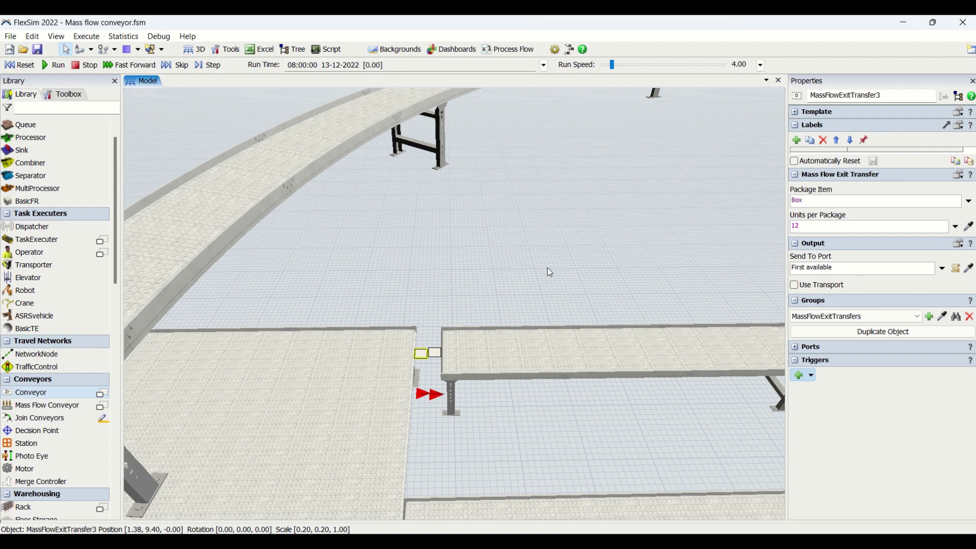
click(436, 353)
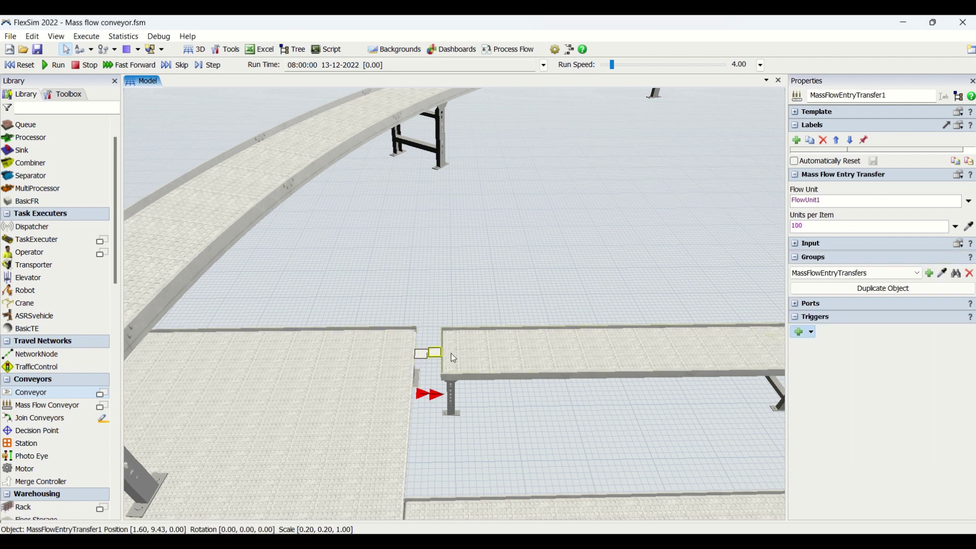
click(422, 355)
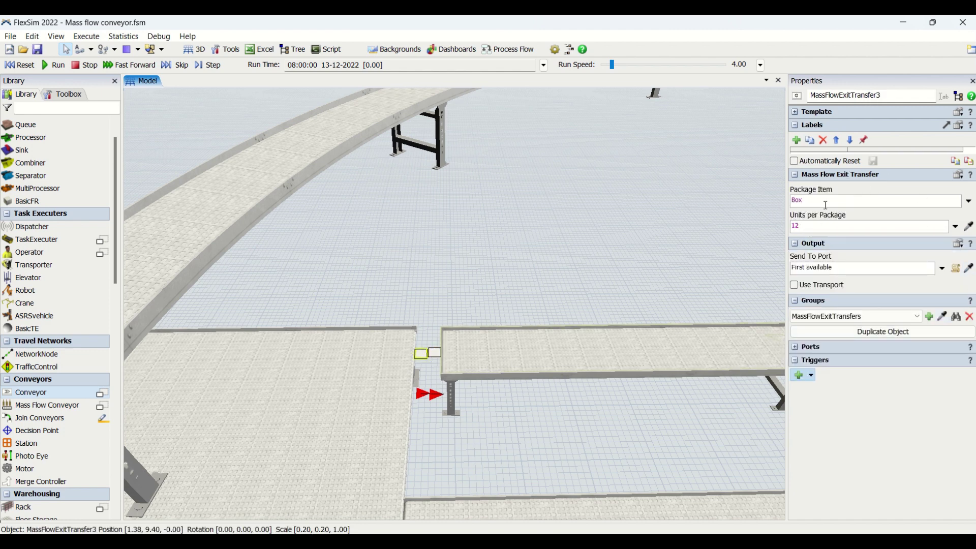
Check the package item choices of the wide conveyor's exit transfer, and the flow unit and units per item of the adjacent entry transfer
click(970, 203)
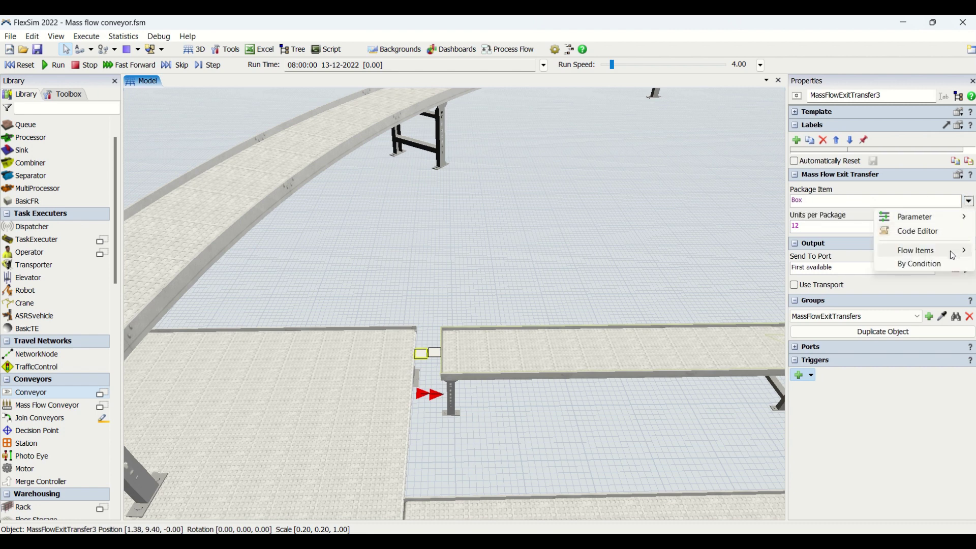
click(836, 198)
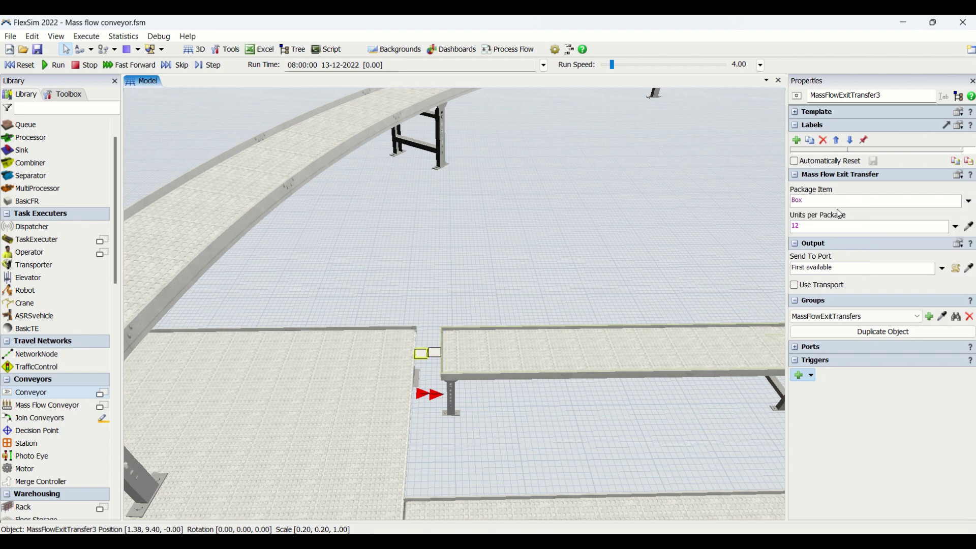
click(435, 353)
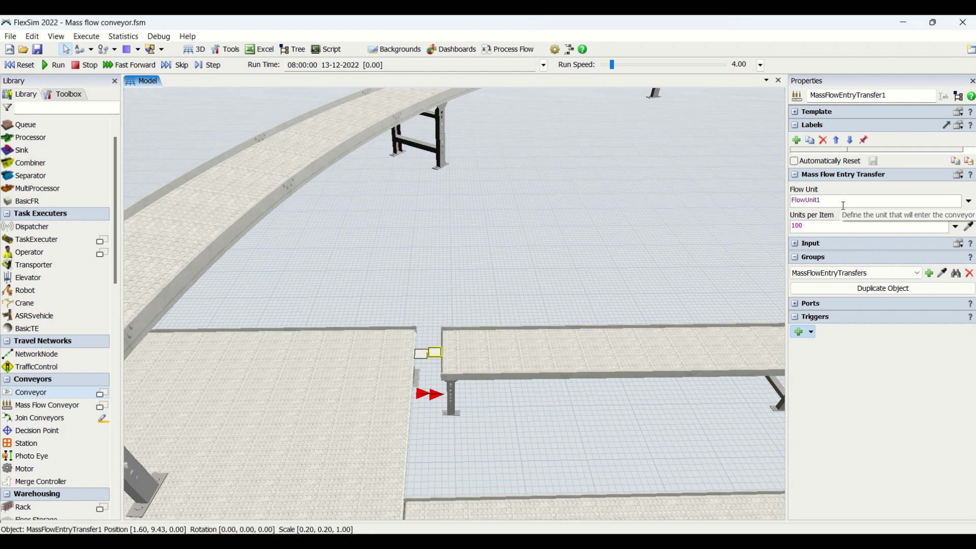
click(839, 225)
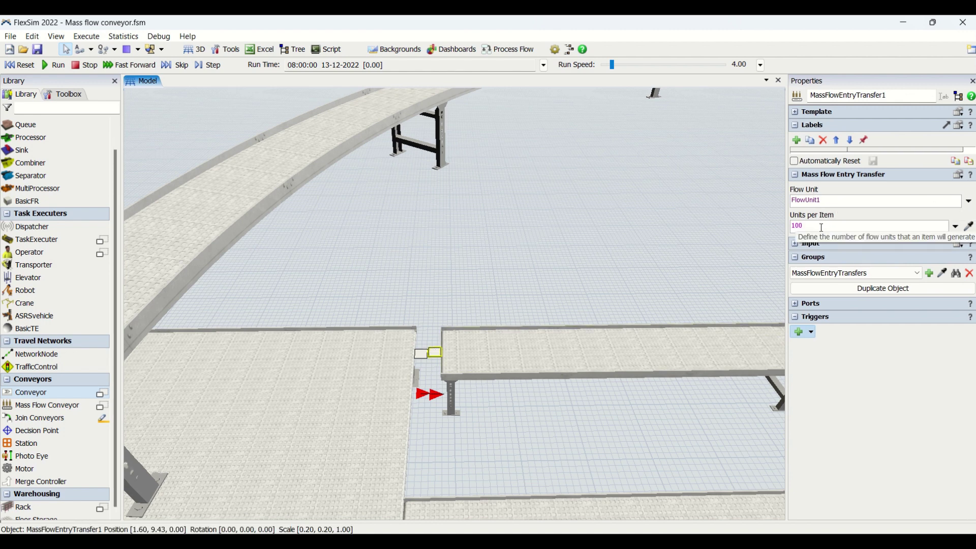
click(776, 224)
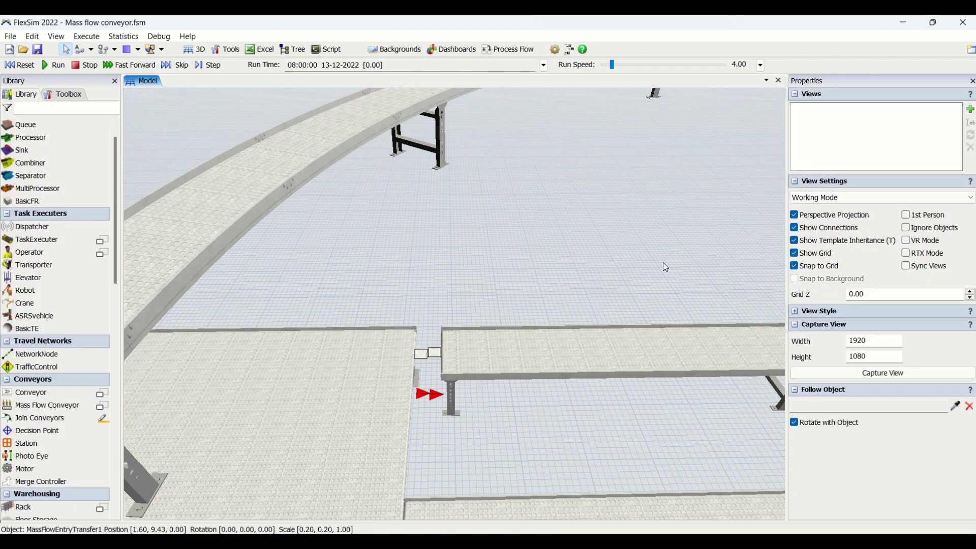
Compare the exit transfer's packaging settings with the entry transfer's unpacking settings at the gap before the long straight branch
scroll(663, 262, down, 3)
scroll(608, 346, down, 6)
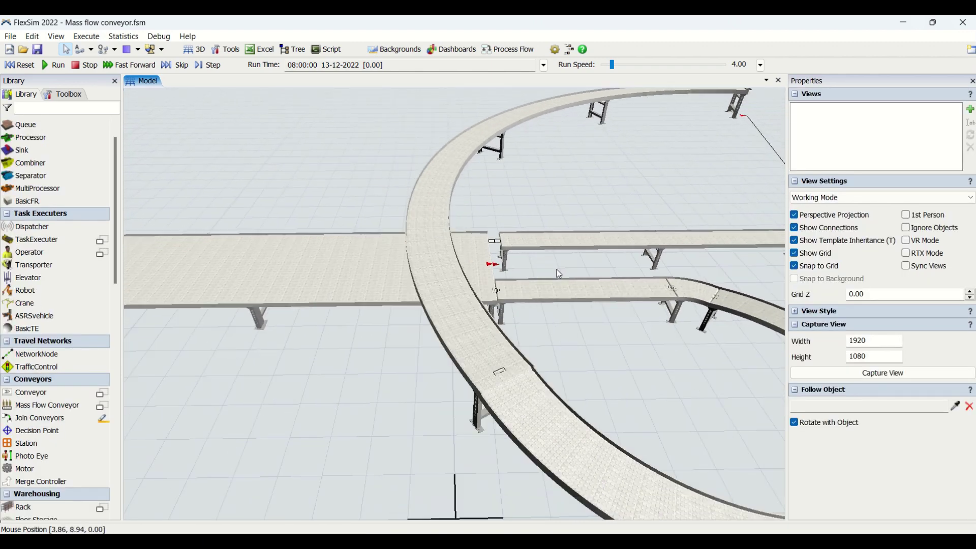
right_drag(423, 448, 398, 395)
scroll(400, 398, up, 3)
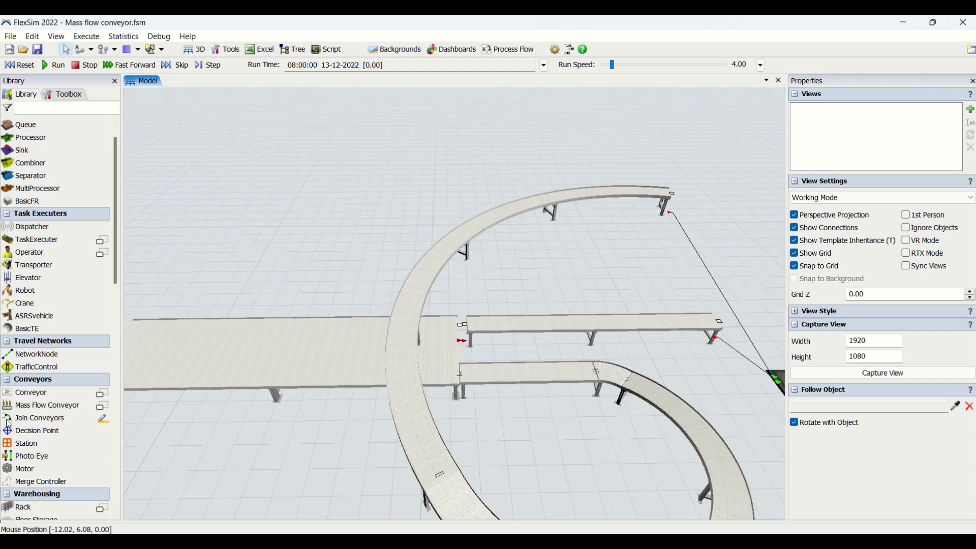
scroll(467, 316, up, 5)
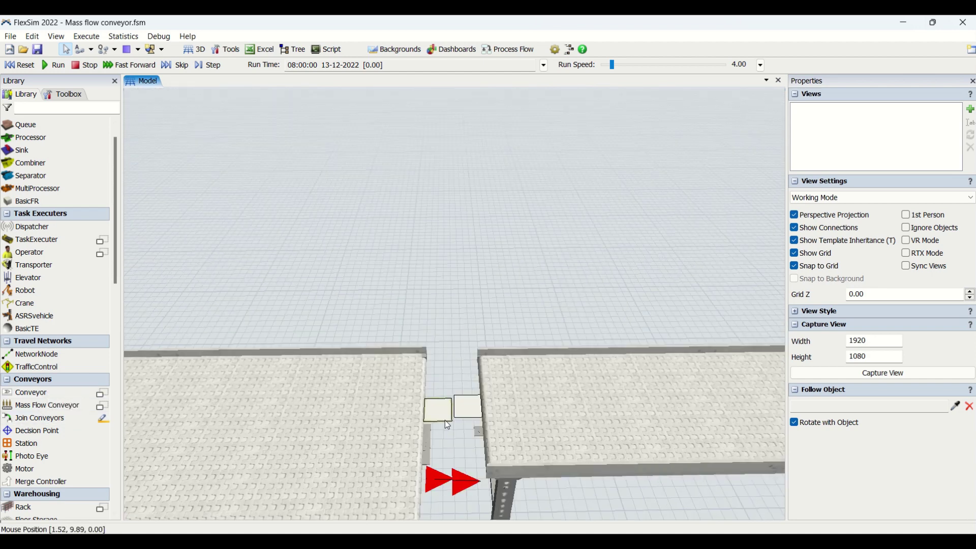
click(441, 416)
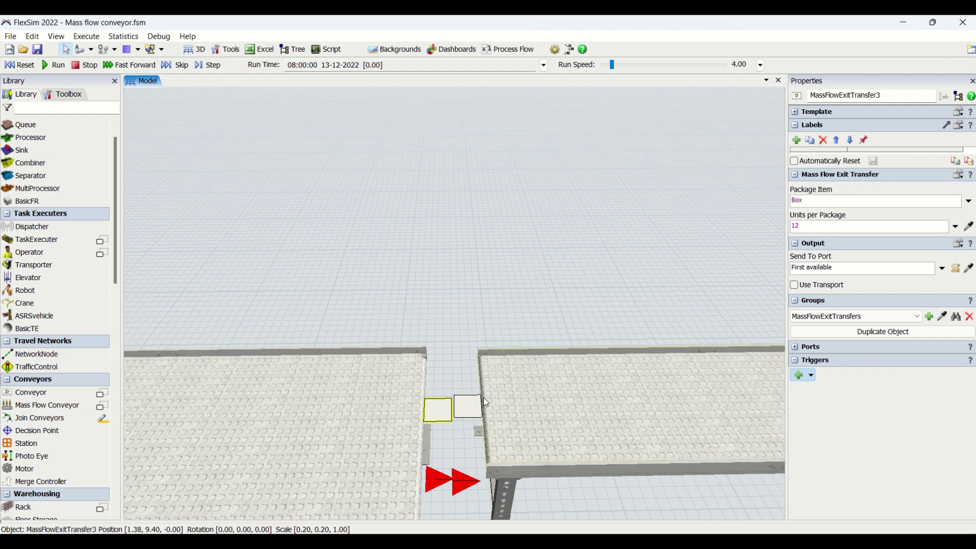
click(470, 405)
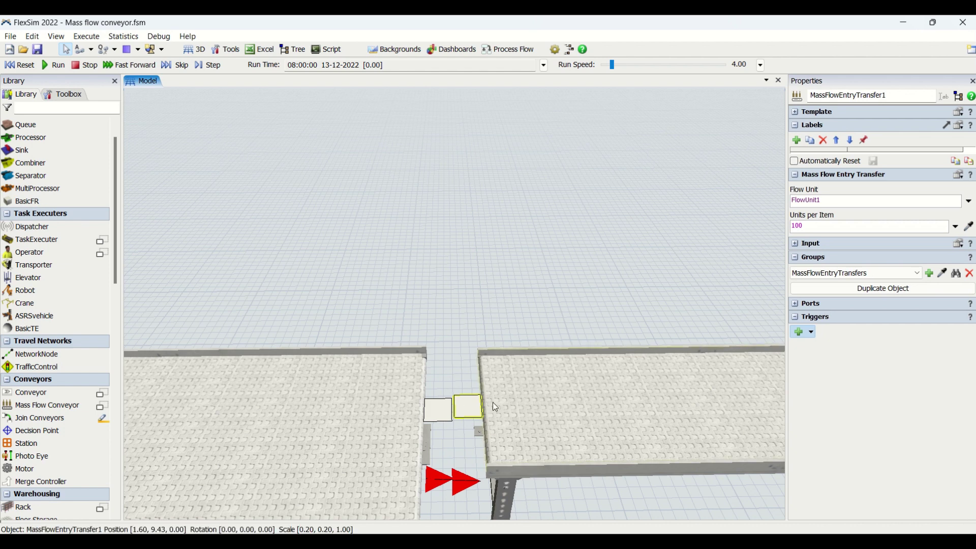
click(470, 266)
Run the simulation and examine how items are packed and unpacked across the gap and flow along both branches into the queue
scroll(470, 266, down, 5)
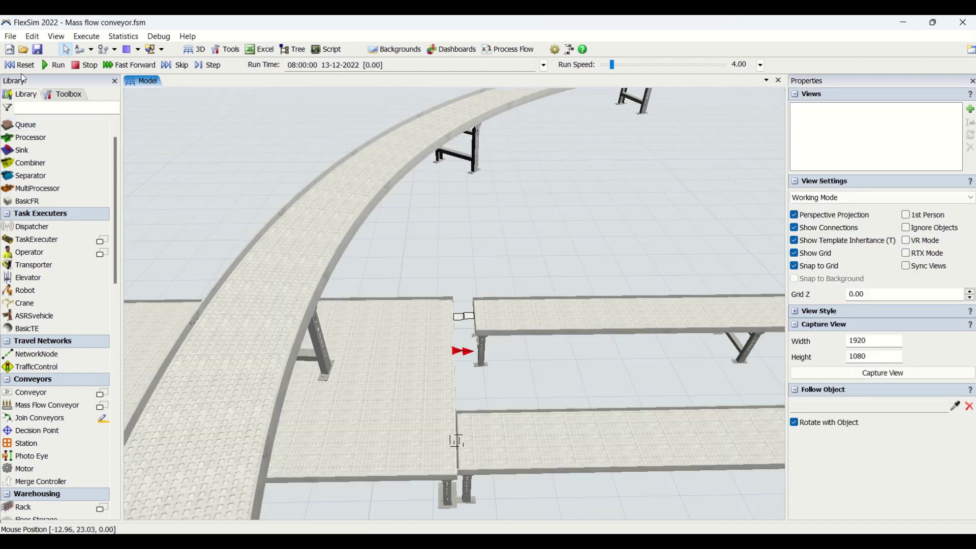
click(54, 65)
mouse_move(491, 242)
right_down()
mouse_move(504, 215)
mouse_move(558, 237)
mouse_move(487, 227)
right_up()
scroll(505, 236, down, 5)
scroll(505, 384, up, 4)
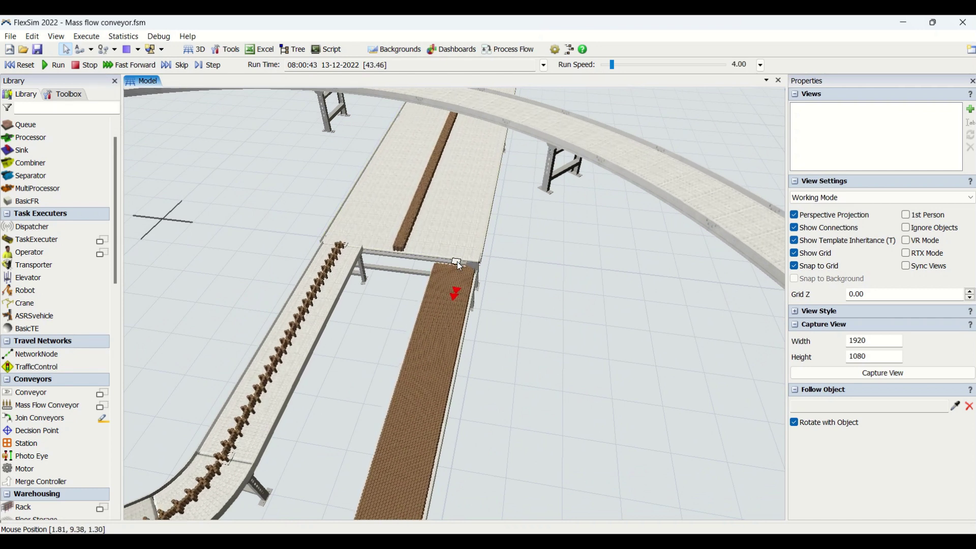
right_drag(580, 460, 601, 265)
scroll(624, 331, up, 3)
scroll(631, 326, down, 5)
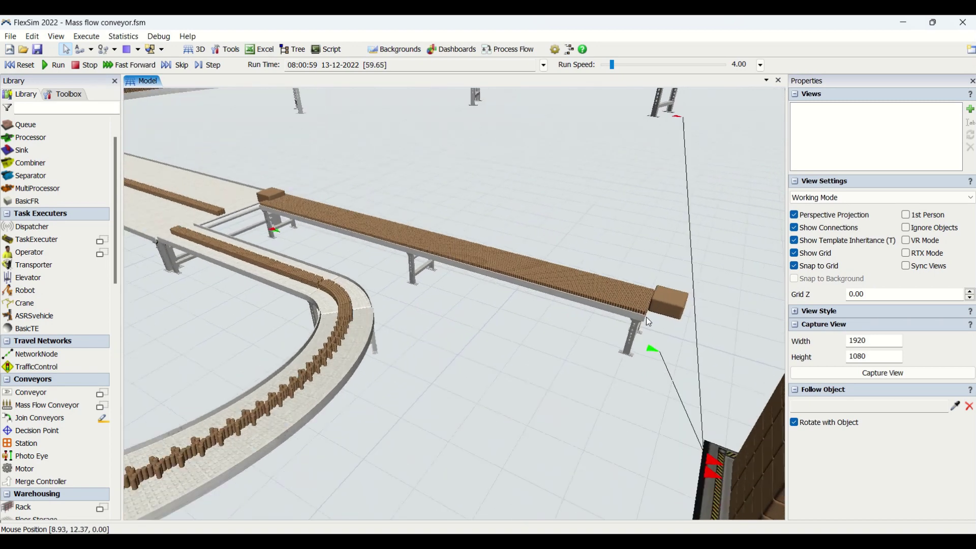
scroll(585, 421, down, 3)
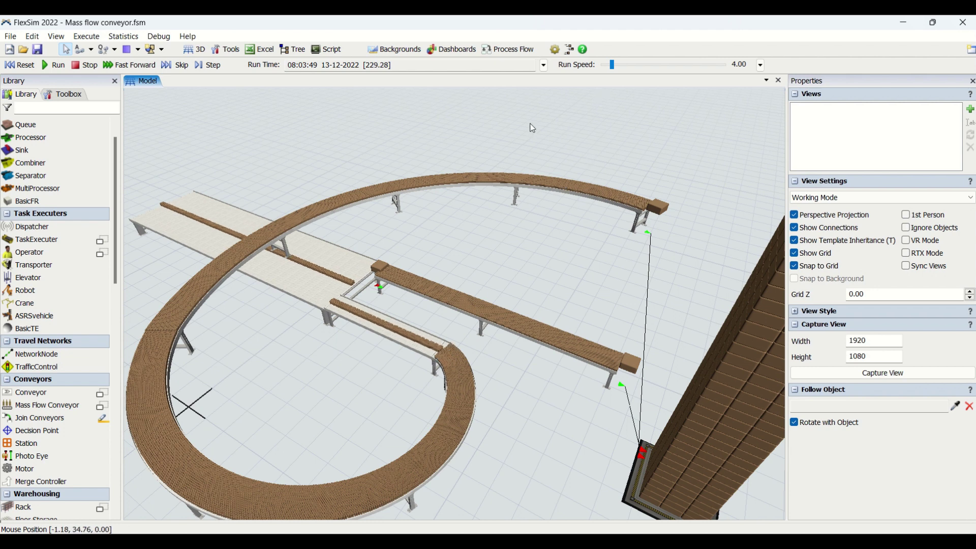
scroll(533, 127, down, 3)
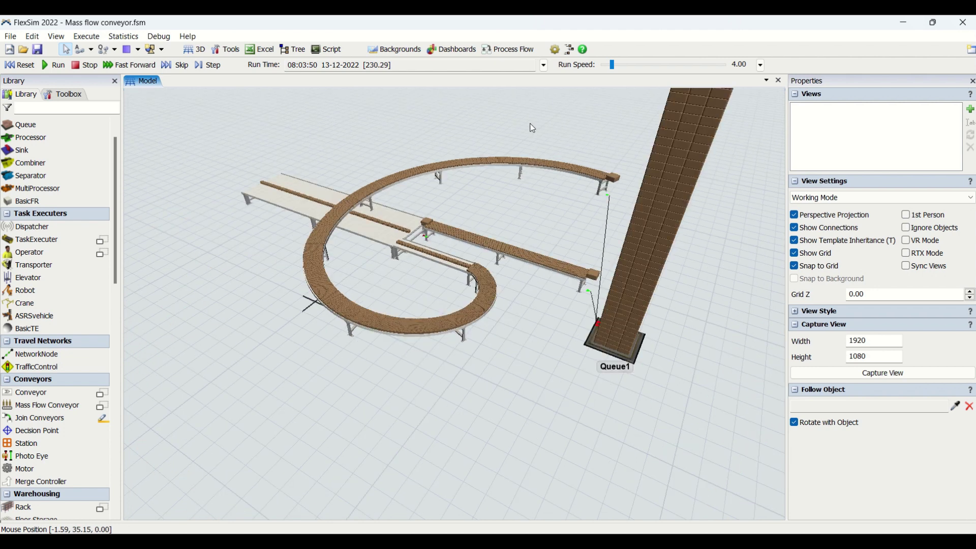
scroll(500, 144, up, 2)
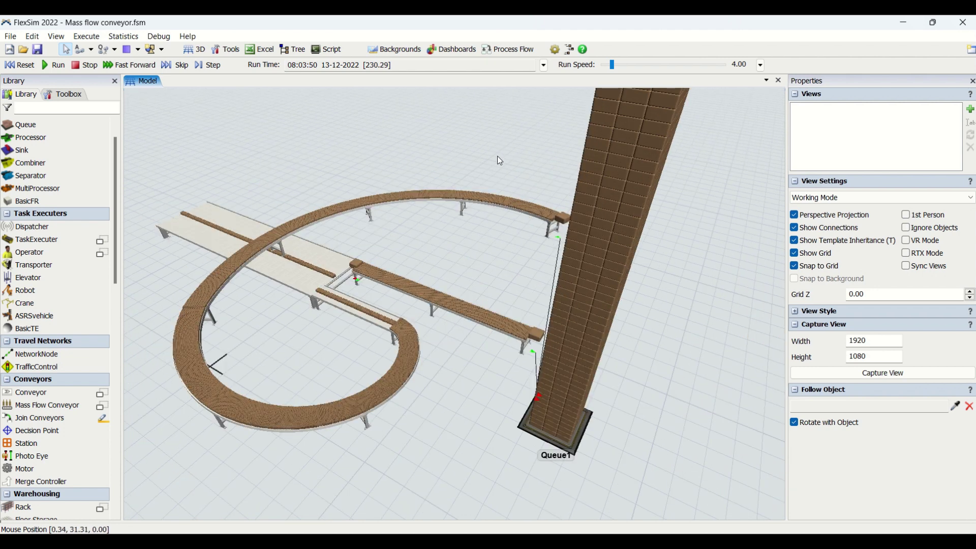